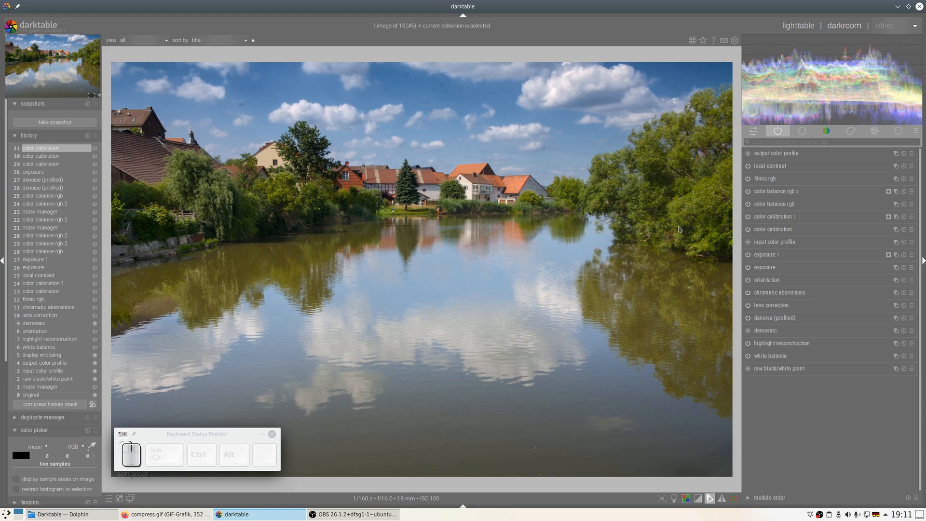
# Open the CAT settings of the color calibration module and sample the illuminant from the image, including a patch of the houses beside the conifer.
pyautogui.click(772, 229)
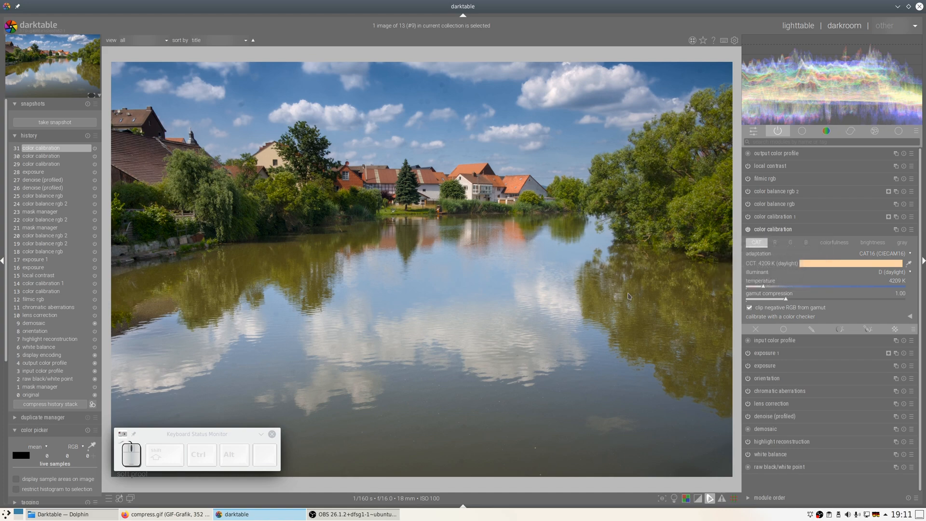
pyautogui.click(753, 245)
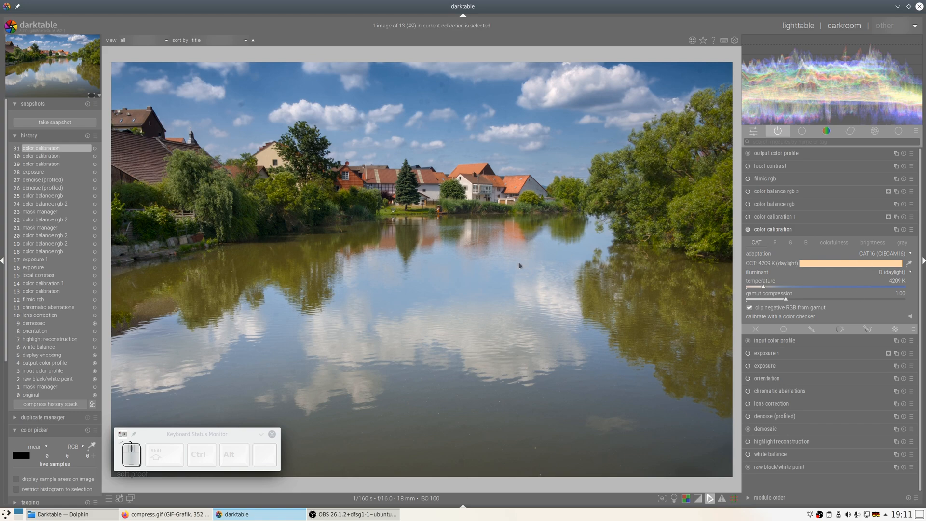
pyautogui.click(908, 264)
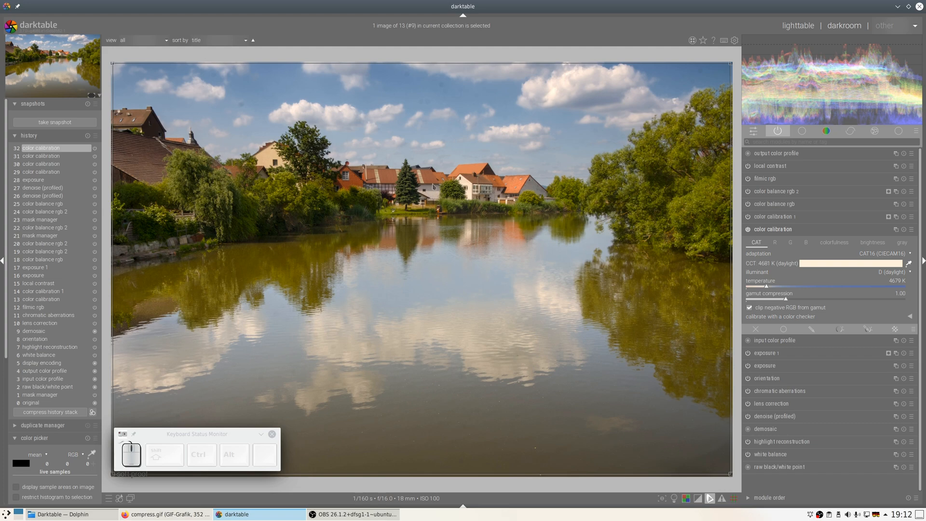
pyautogui.moveTo(425, 188)
pyautogui.mouseDown()
pyautogui.moveTo(438, 193)
pyautogui.moveTo(427, 202)
pyautogui.moveTo(431, 188)
pyautogui.mouseUp()
pyautogui.press('shift+super+F11')
pyautogui.moveTo(430, 189); pyautogui.dragTo(440, 199)
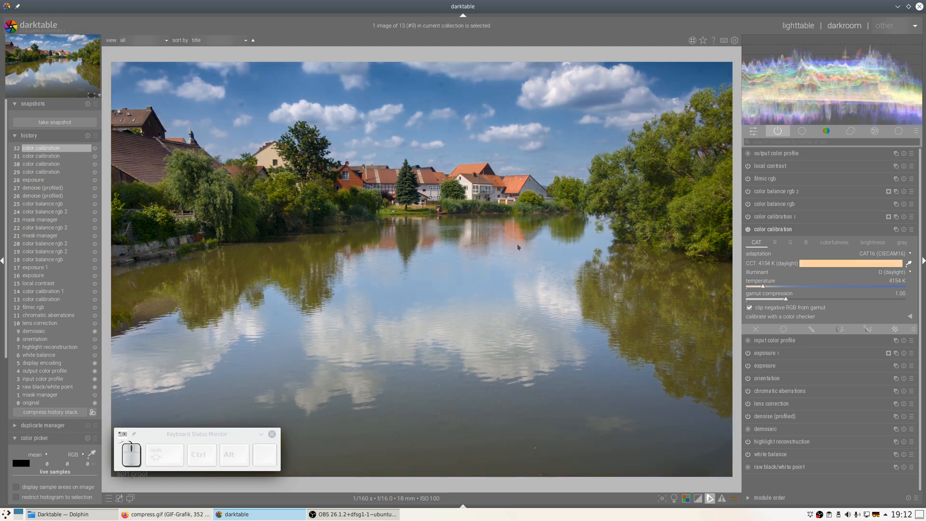
# Set the color calibration temperature to 4418 K and switch the illuminant to custom.
pyautogui.moveTo(766, 288); pyautogui.dragTo(768, 287)
pyautogui.click(765, 288)
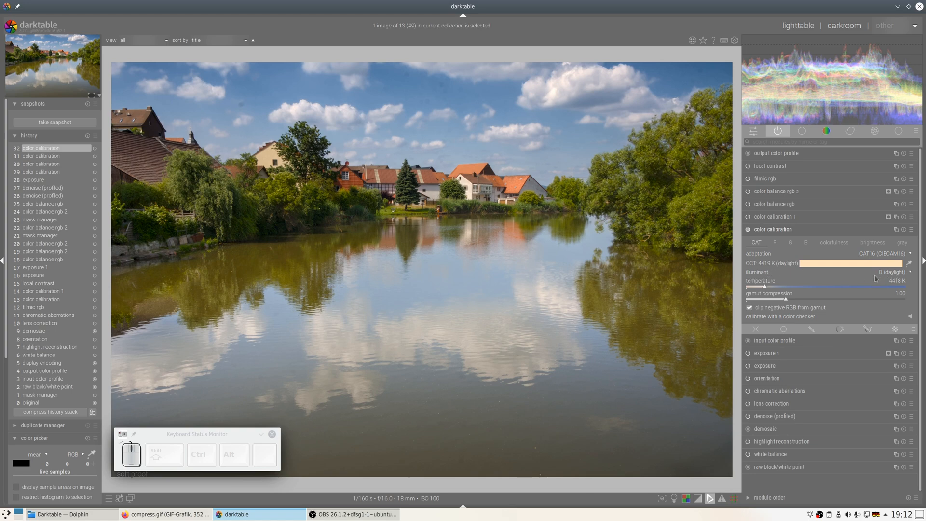
pyautogui.moveTo(875, 278); pyautogui.dragTo(906, 277)
pyautogui.hotkey('shift', 'F9')
pyautogui.click(904, 273)
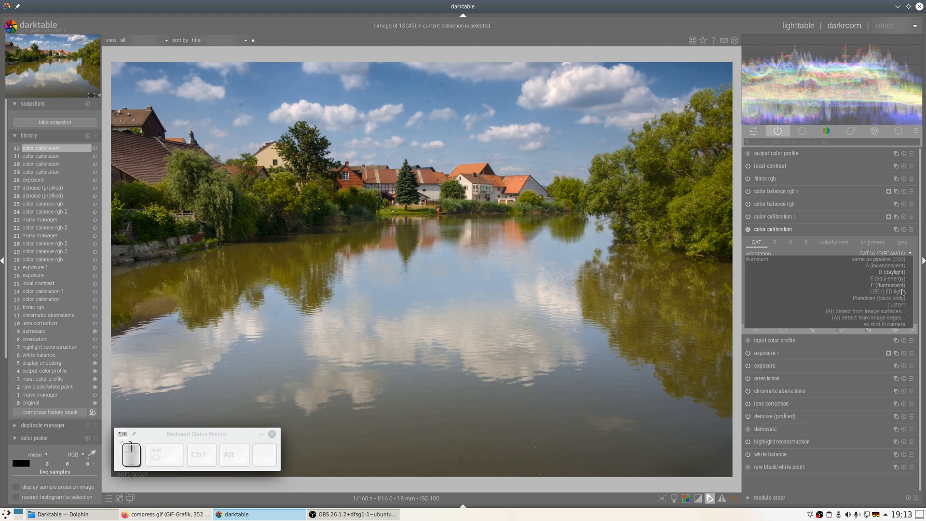
pyautogui.click(900, 305)
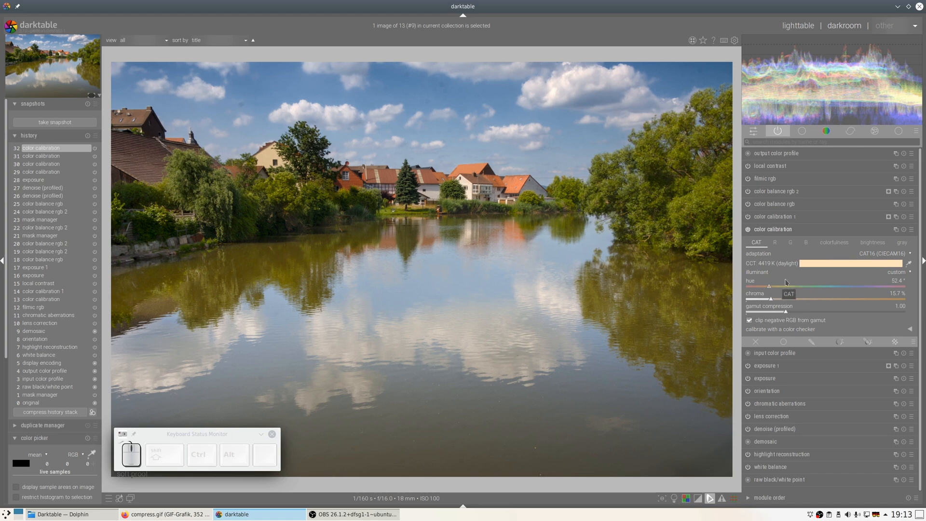
# Set the custom illuminant's hue to 40.8° and raise its chroma slightly.
pyautogui.click(763, 287)
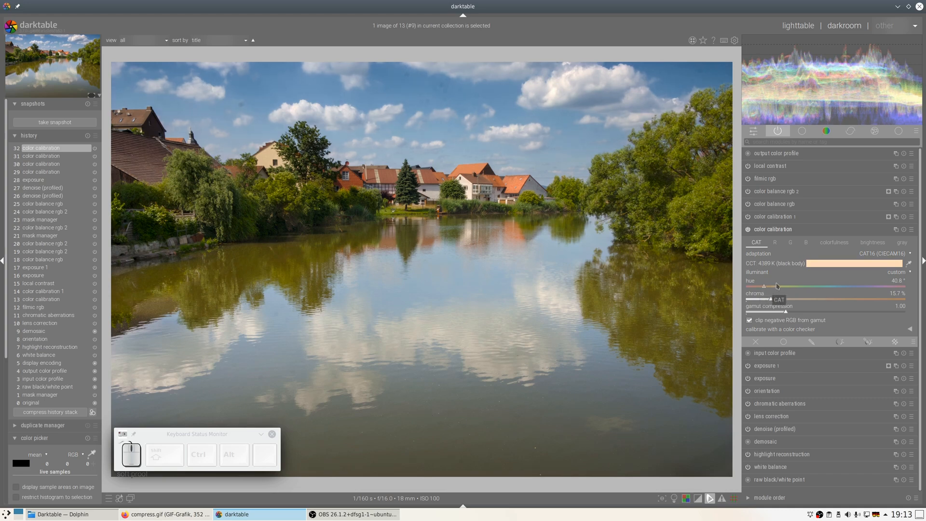
pyautogui.click(764, 288)
pyautogui.click(777, 302)
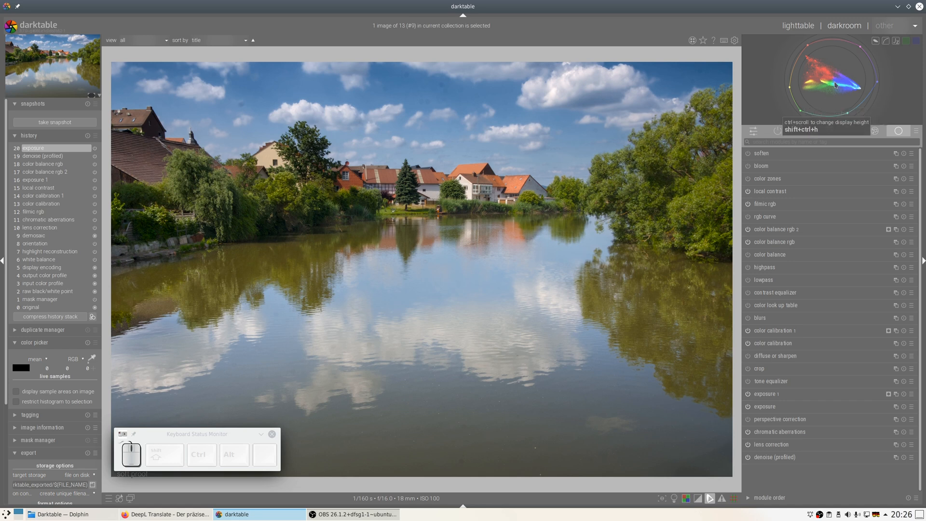
# Enable color zones and try raising and lowering the saturation of the reds, reset them, and try desaturating the blues.
pyautogui.click(748, 178)
pyautogui.click(768, 182)
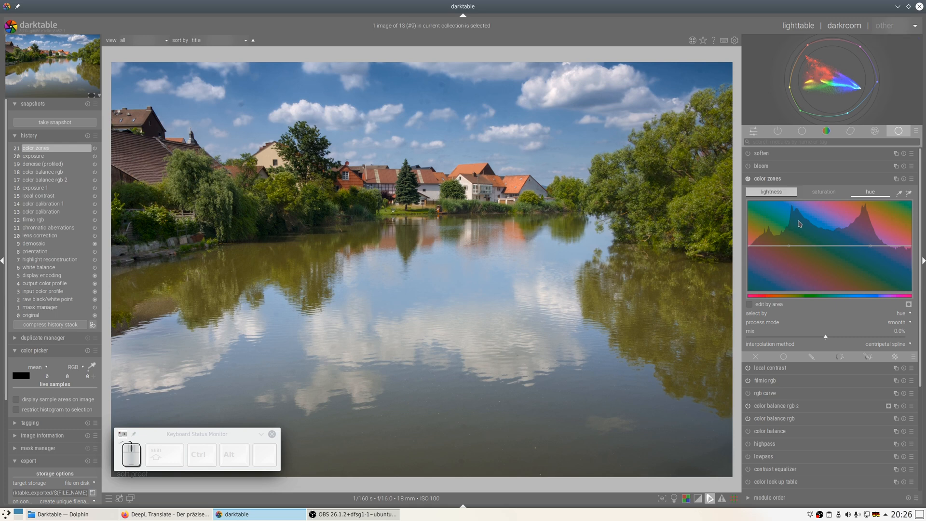
pyautogui.click(831, 194)
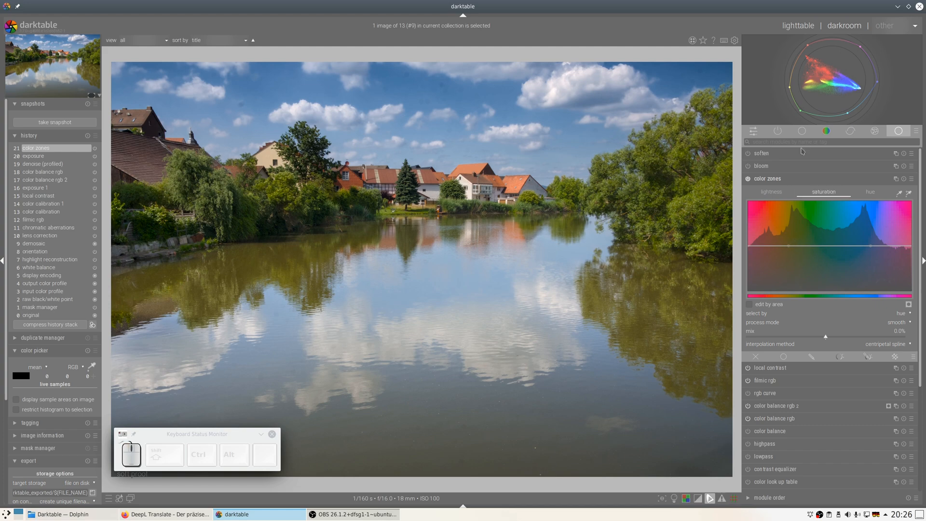
pyautogui.moveTo(763, 247); pyautogui.dragTo(763, 225)
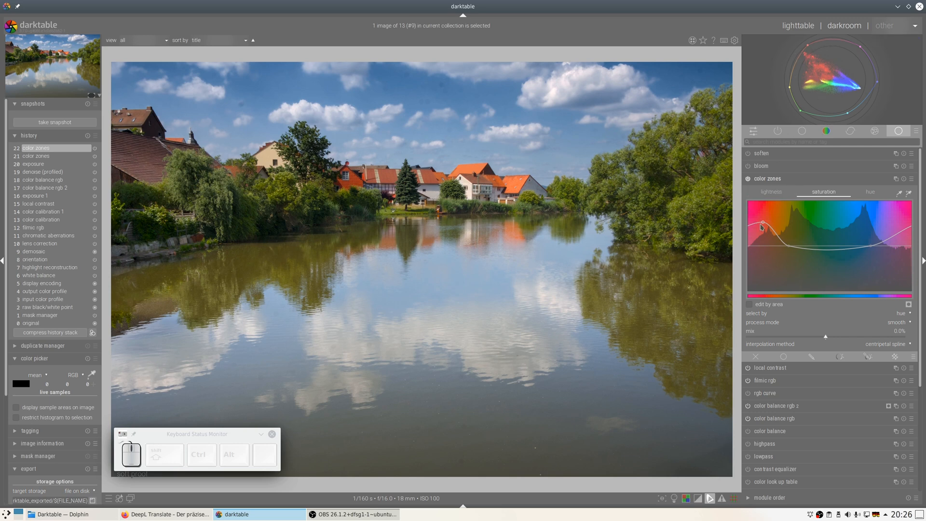
pyautogui.moveTo(763, 223); pyautogui.dragTo(764, 272)
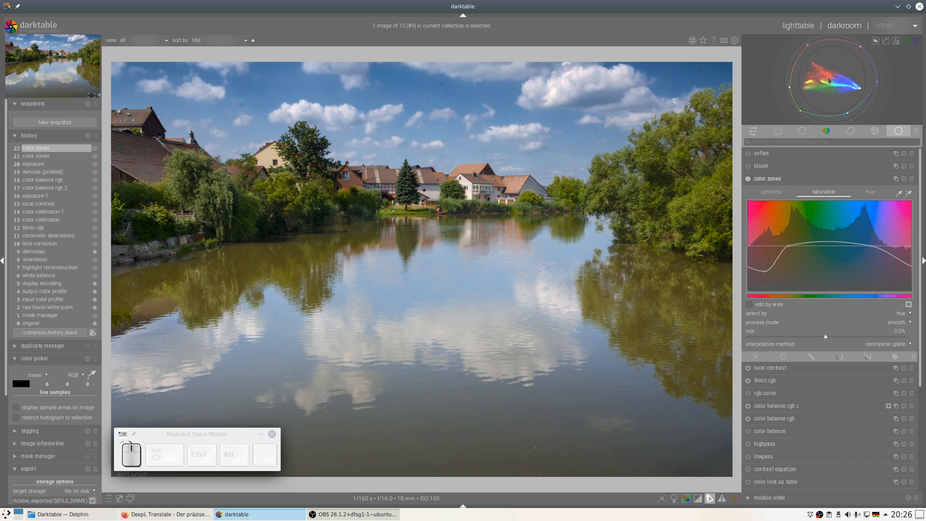
pyautogui.doubleClick(766, 272)
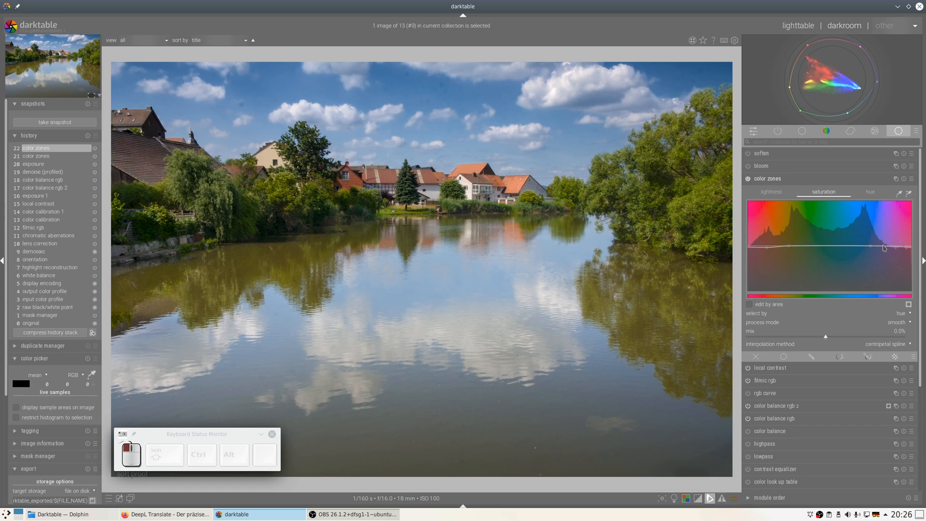
pyautogui.moveTo(871, 246)
pyautogui.mouseDown()
pyautogui.moveTo(872, 236)
pyautogui.moveTo(871, 271)
pyautogui.moveTo(871, 232)
pyautogui.moveTo(870, 246)
pyautogui.mouseUp()
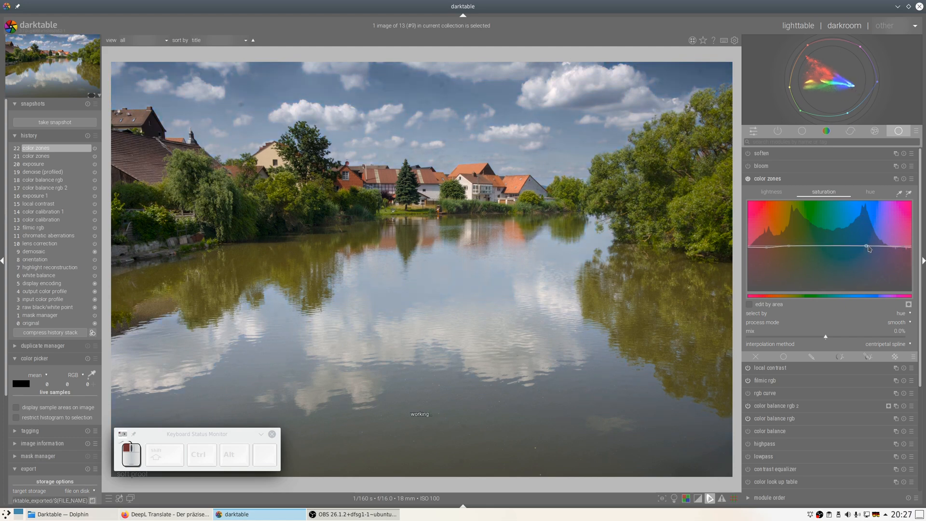
# Try shifting the red-orange range on the hue curve of color zones.
pyautogui.click(806, 193)
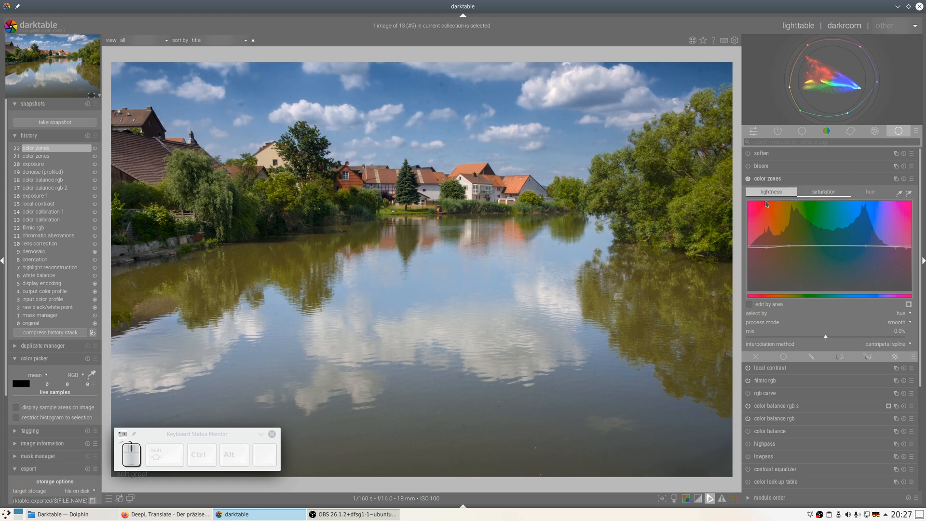
pyautogui.click(870, 193)
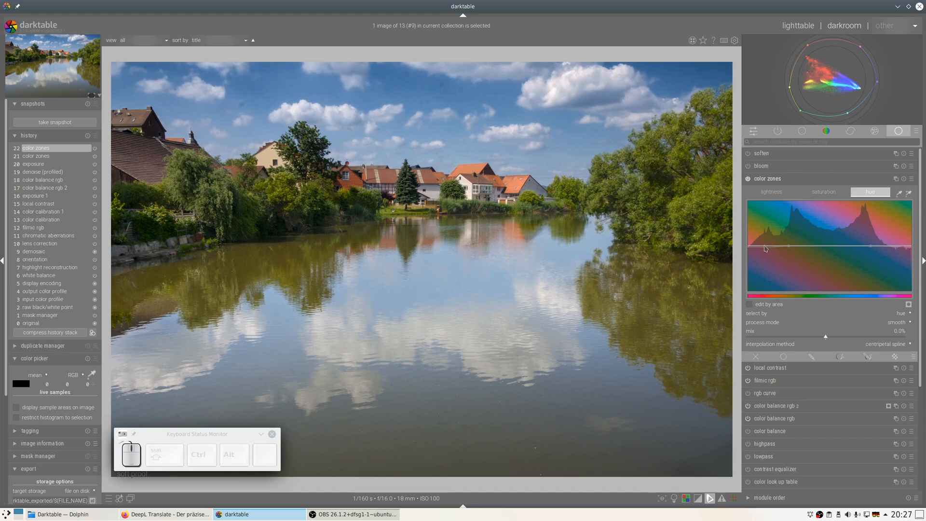
pyautogui.moveTo(765, 248)
pyautogui.mouseDown()
pyautogui.moveTo(767, 223)
pyautogui.moveTo(759, 277)
pyautogui.moveTo(762, 246)
pyautogui.mouseUp()
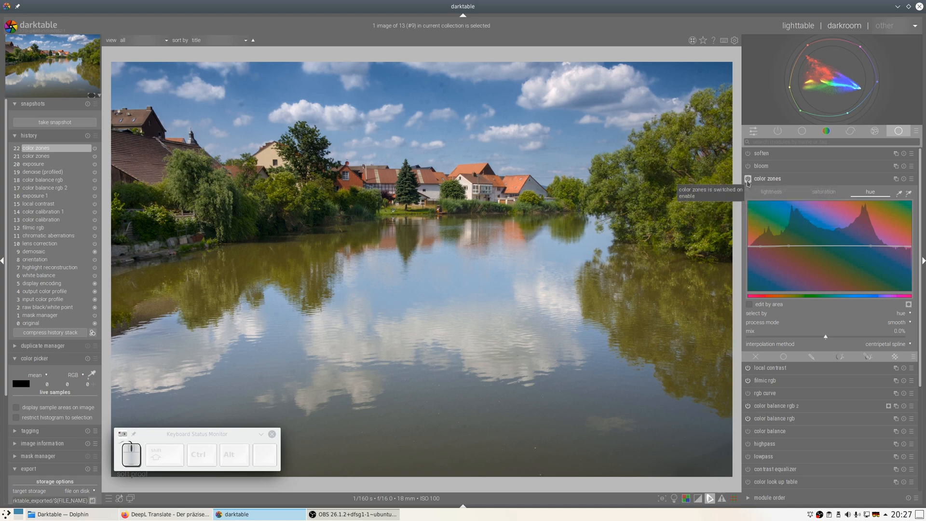
# Discard the color zones edits by returning the history to the exposure entry and compressing the history stack.
pyautogui.click(774, 180)
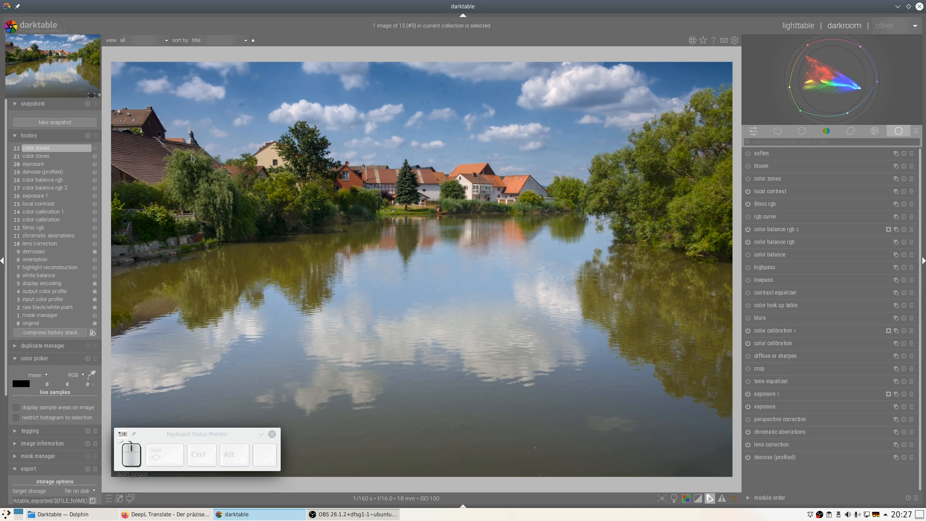
pyautogui.click(32, 165)
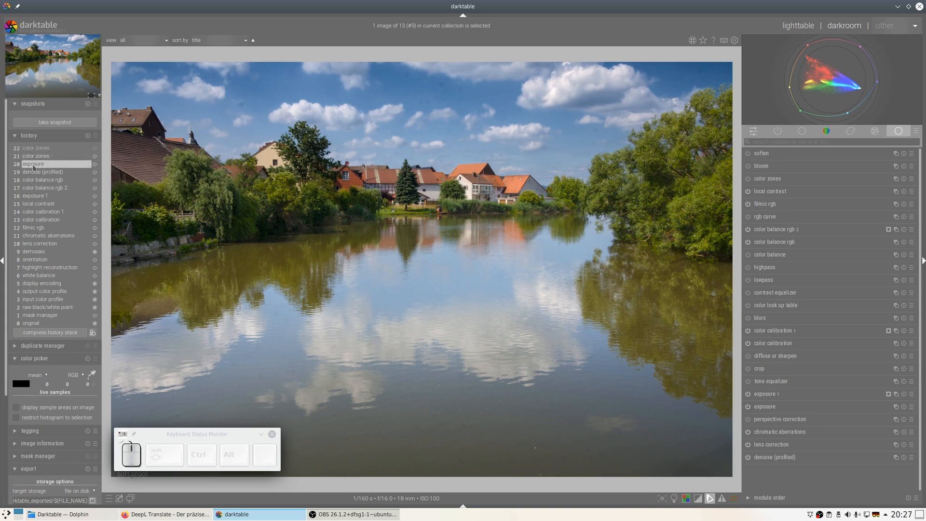
pyautogui.click(50, 332)
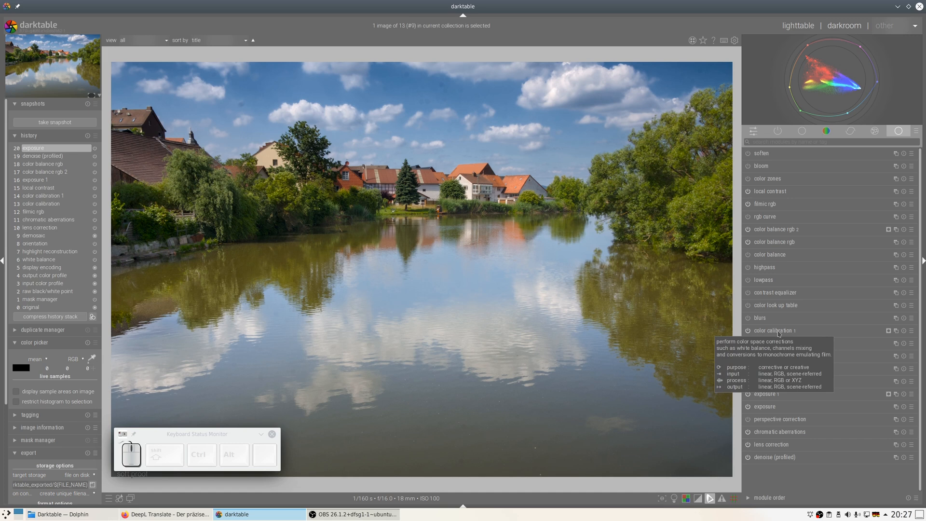
# Create a new instance of color calibration above color calibration 1 and show its R channel settings.
pyautogui.click(896, 332)
pyautogui.click(865, 343)
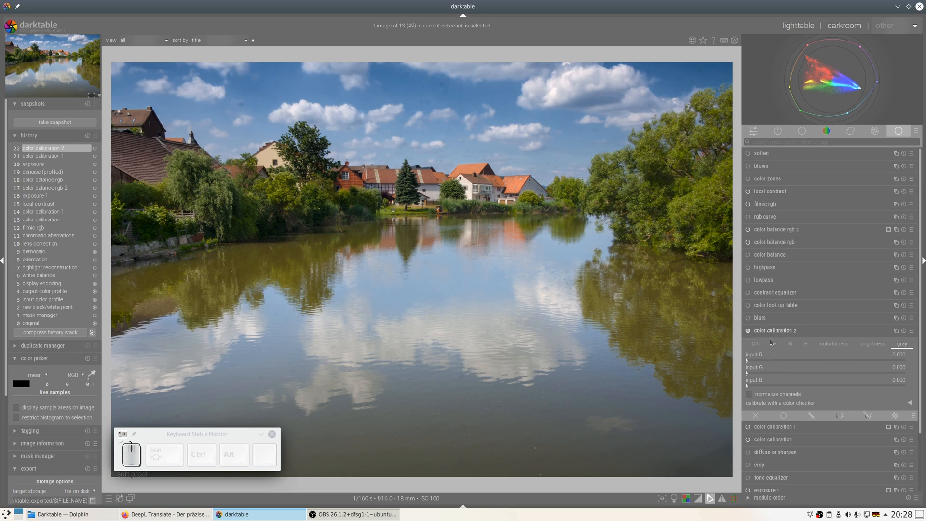
pyautogui.moveTo(805, 352)
pyautogui.moveTo(804, 351)
pyautogui.mouseDown()
pyautogui.moveTo(813, 351)
pyautogui.moveTo(802, 337)
pyautogui.moveTo(770, 341)
pyautogui.mouseUp()
pyautogui.hotkey('shift', 'F11')
pyautogui.click(774, 348)
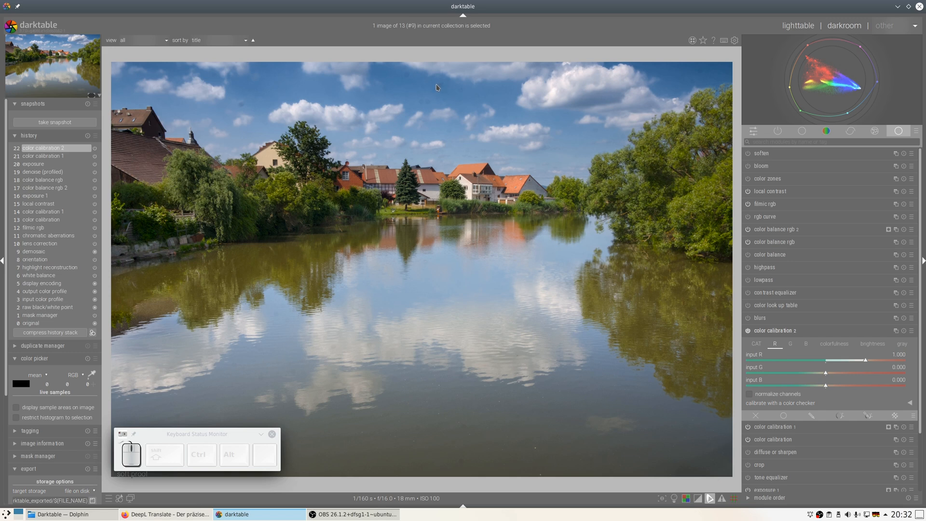
# Annotate the photo on screen by circling the central area and labelling the sky and water 80% and the roofs 10%.
pyautogui.press('shift')
pyautogui.press('shift+super')
pyautogui.moveTo(460, 173); pyautogui.dragTo(481, 170)
pyautogui.moveTo(406, 69)
pyautogui.mouseDown()
pyautogui.moveTo(374, 235)
pyautogui.moveTo(450, 337)
pyautogui.moveTo(543, 230)
pyautogui.moveTo(499, 93)
pyautogui.moveTo(436, 62)
pyautogui.moveTo(406, 71)
pyautogui.mouseUp()
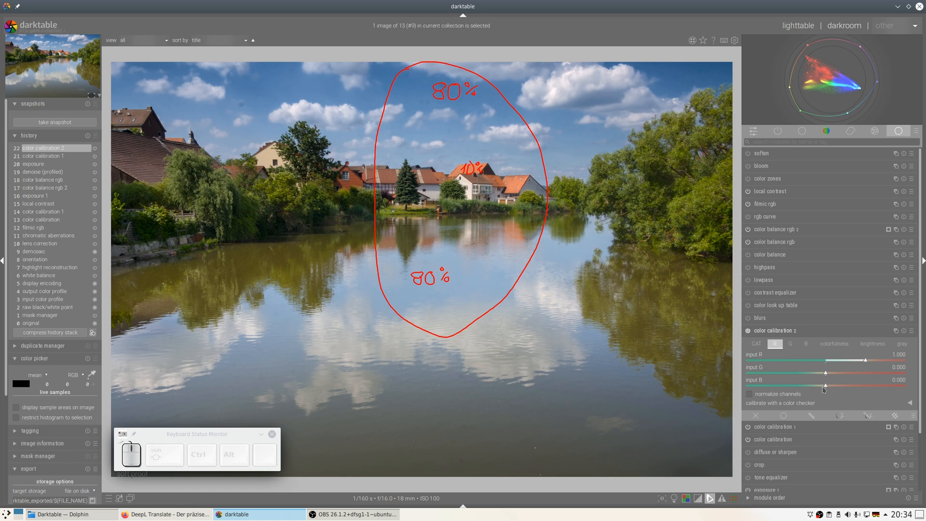
# Set input B of the R channel to -0.141 and clear the drawn annotations from the screen.
pyautogui.moveTo(826, 387); pyautogui.dragTo(821, 388)
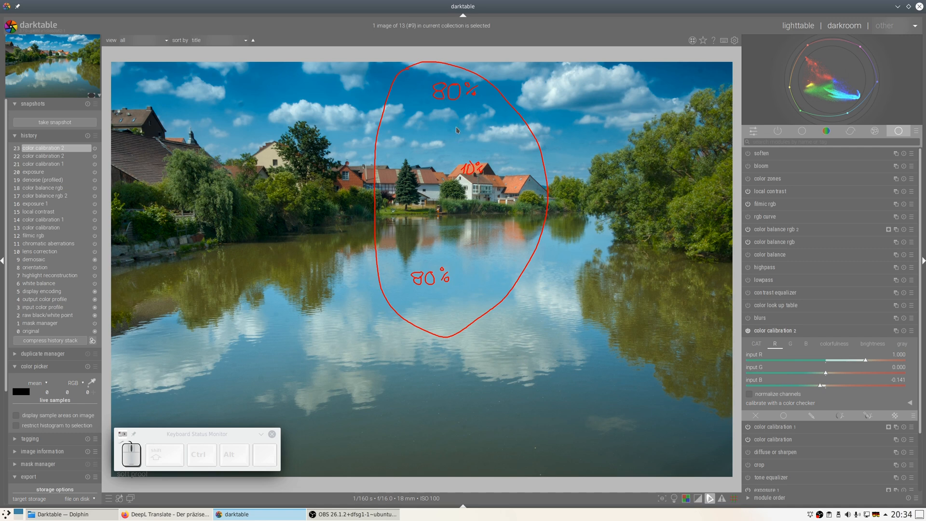
pyautogui.moveTo(458, 128)
pyautogui.mouseDown()
pyautogui.moveTo(456, 136)
pyautogui.moveTo(473, 136)
pyautogui.mouseUp()
pyautogui.moveTo(474, 118); pyautogui.dragTo(477, 130)
pyautogui.moveTo(512, 185)
pyautogui.mouseDown()
pyautogui.moveTo(522, 181)
pyautogui.moveTo(517, 189)
pyautogui.mouseUp()
pyautogui.hotkey('shift', 'Escape')
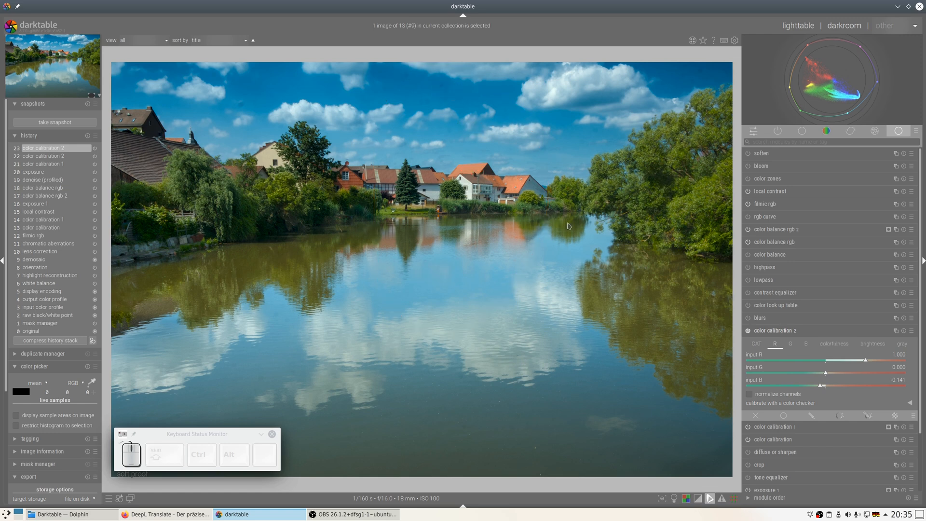
# Raise input R of the R channel to 1.075 in color calibration 2.
pyautogui.click(866, 361)
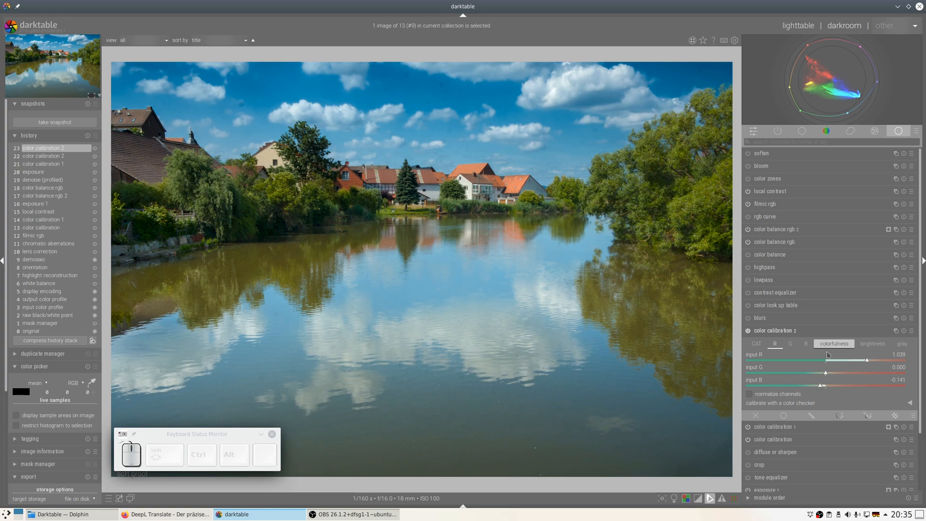
pyautogui.click(868, 360)
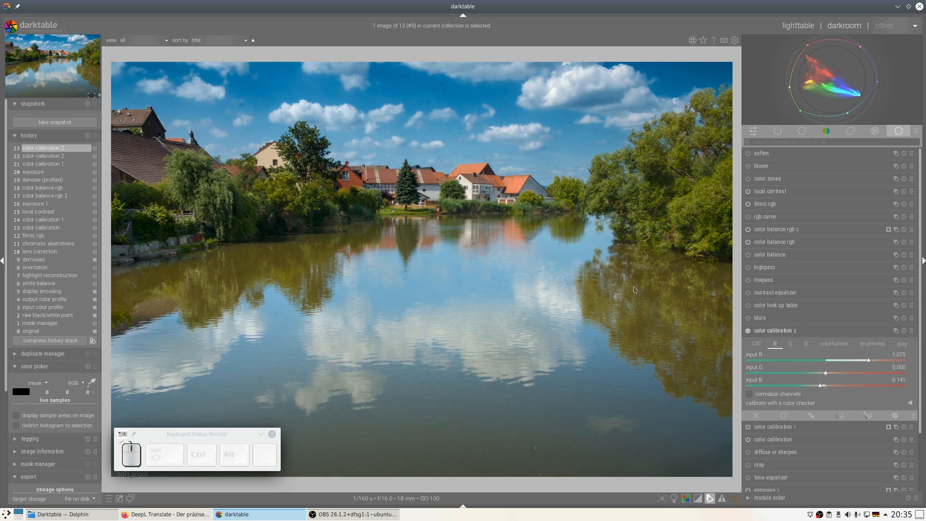
# In the G channel of color calibration 2, set input B to 0.059 and input G to 0.939.
pyautogui.click(790, 344)
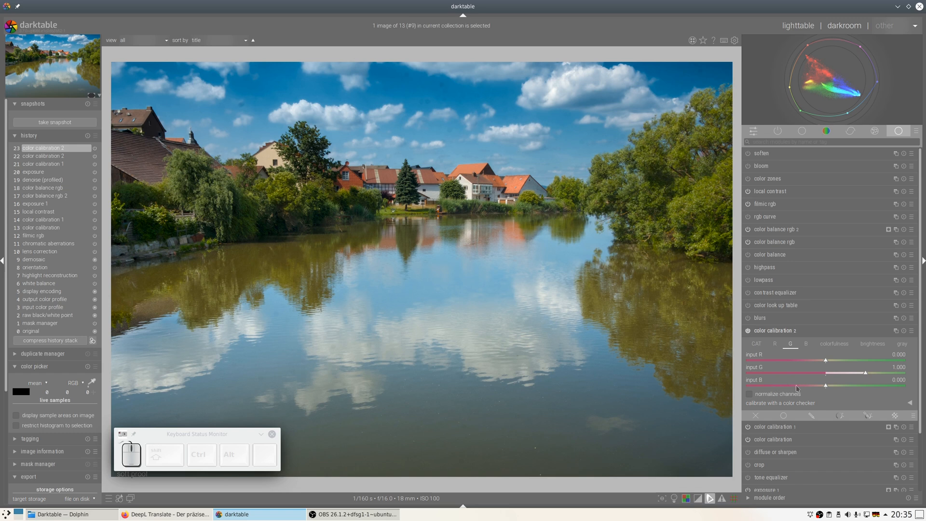
pyautogui.click(828, 386)
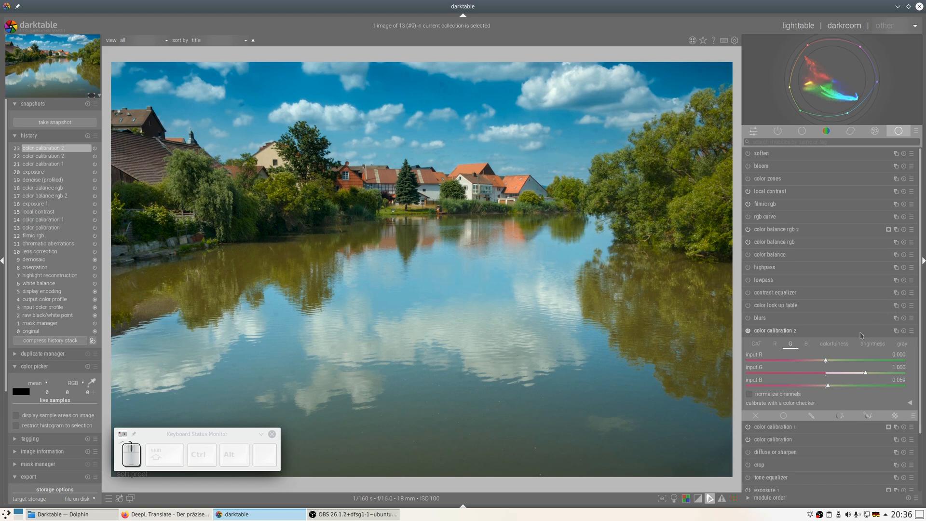
pyautogui.moveTo(865, 375); pyautogui.dragTo(862, 375)
pyautogui.click(863, 375)
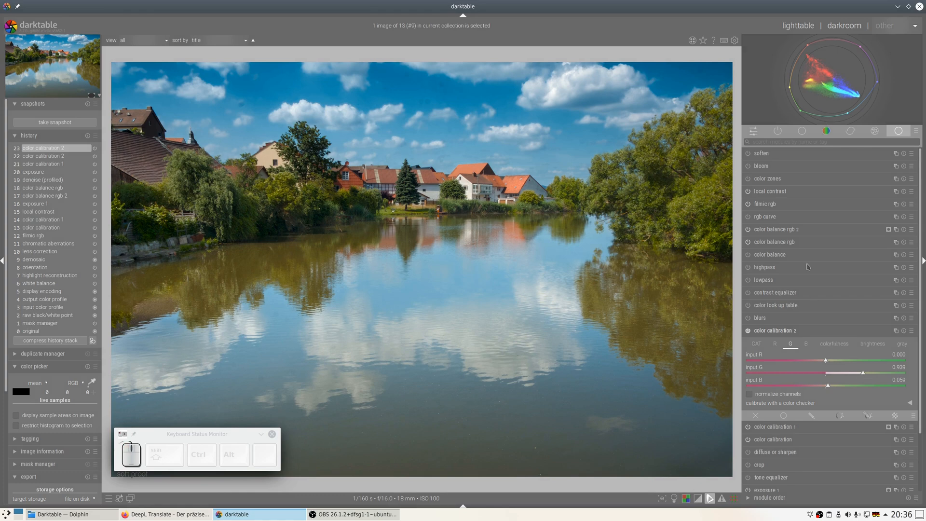
# Toggle color calibration 2 off and on repeatedly to compare the photo and vectorscope with and without the channel mixing.
pyautogui.moveTo(813, 48)
pyautogui.click(748, 330)
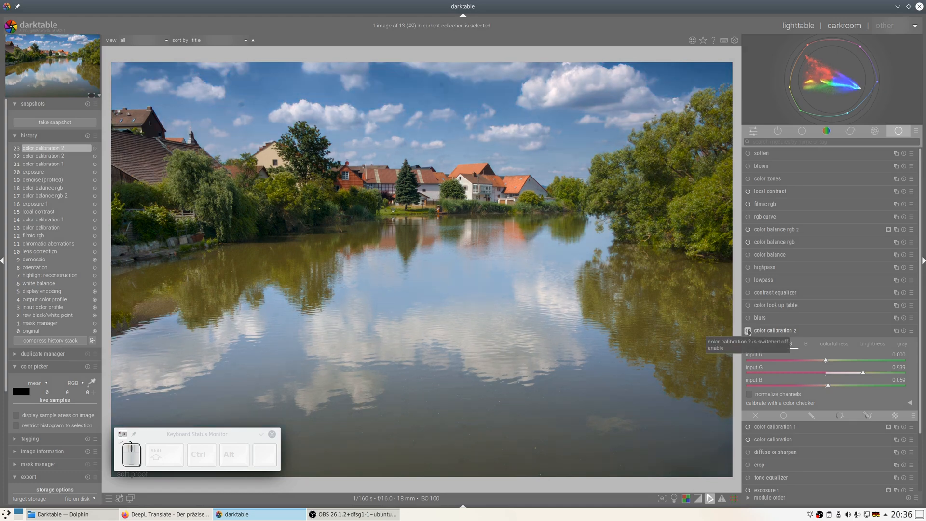
pyautogui.click(748, 331)
pyautogui.moveTo(824, 91)
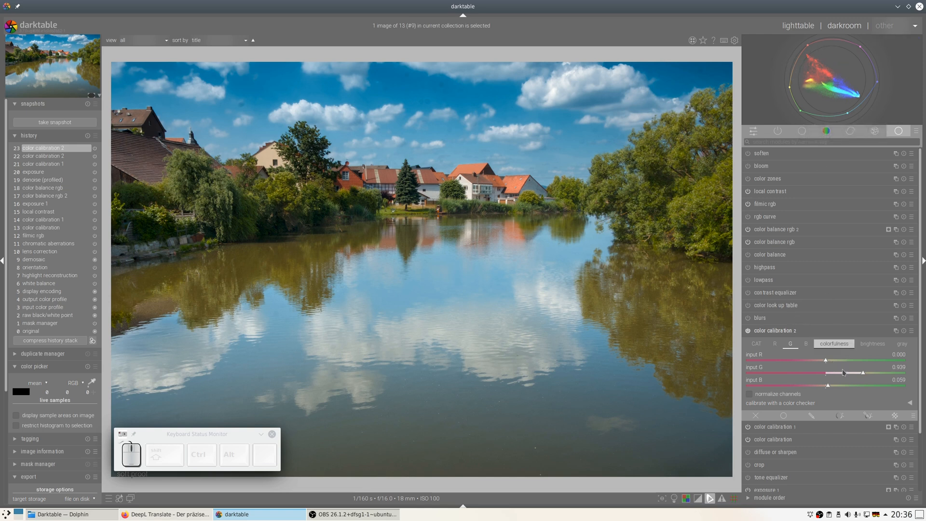
pyautogui.click(748, 330)
pyautogui.click(747, 331)
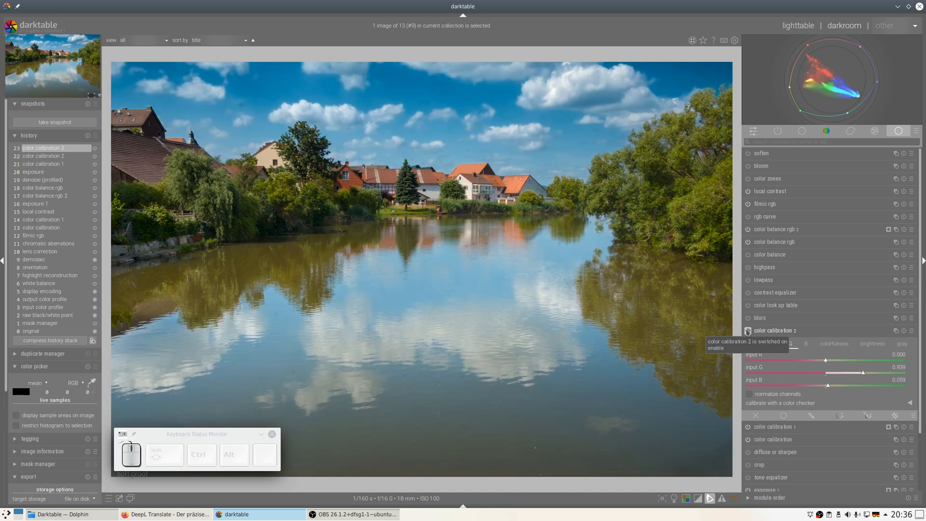
pyautogui.click(747, 331)
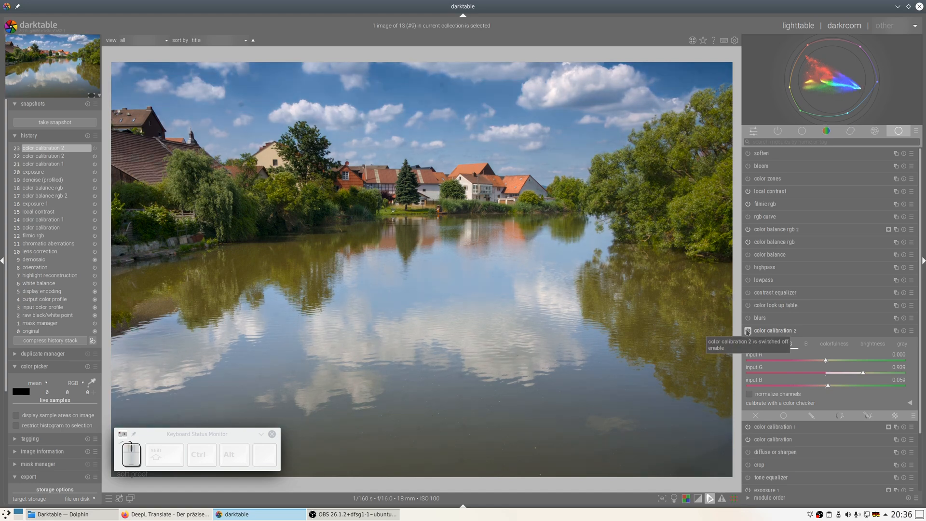
# Switch color calibration 2 back on and reopen its channel mixing settings.
pyautogui.click(748, 332)
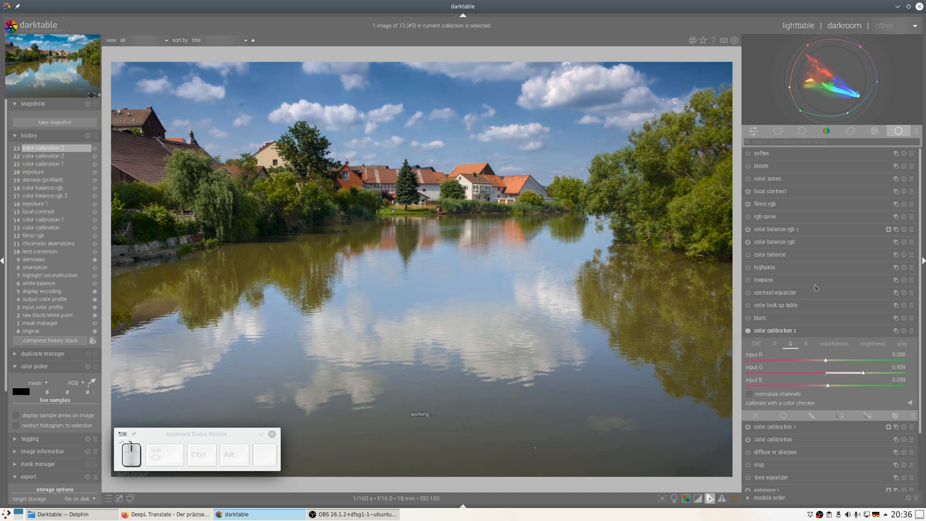
pyautogui.click(784, 332)
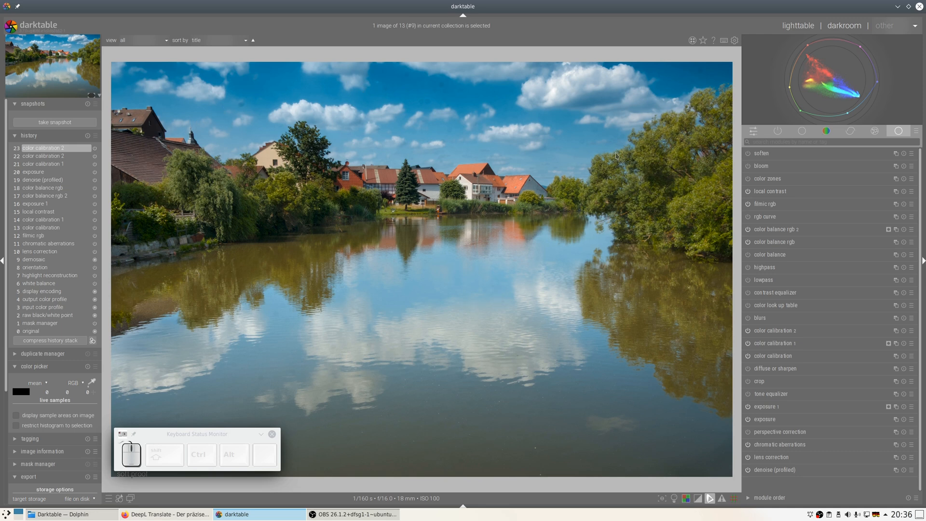
pyautogui.click(791, 332)
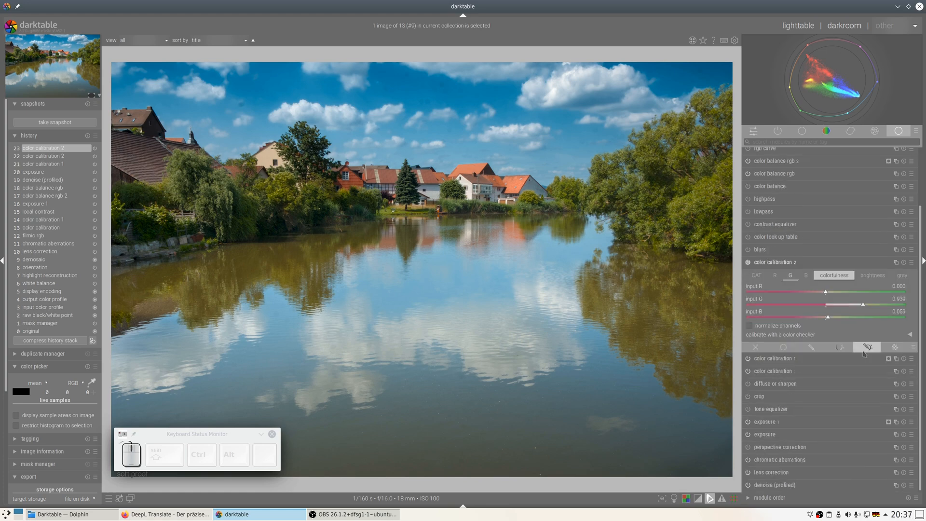
# Add a drawn and parametric mask to color calibration 2, drawing a path along the village shoreline and adjusting its position and feathering.
pyautogui.click(869, 348)
pyautogui.click(881, 303)
pyautogui.click(125, 171)
pyautogui.click(738, 191)
pyautogui.rightClick(166, 231)
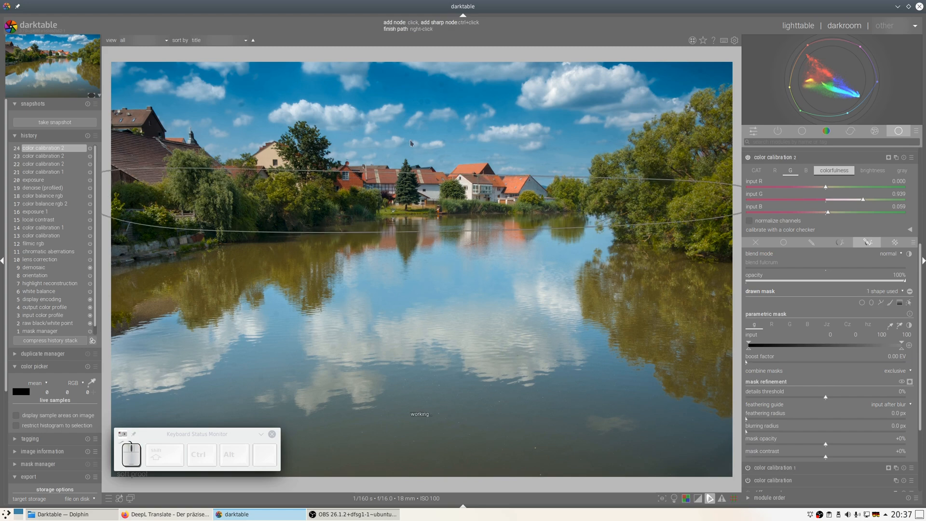
pyautogui.moveTo(489, 198)
pyautogui.mouseDown()
pyautogui.moveTo(498, 202)
pyautogui.moveTo(494, 222)
pyautogui.moveTo(484, 213)
pyautogui.mouseUp()
pyautogui.moveTo(498, 176)
pyautogui.mouseDown()
pyautogui.moveTo(489, 189)
pyautogui.moveTo(496, 197)
pyautogui.mouseUp()
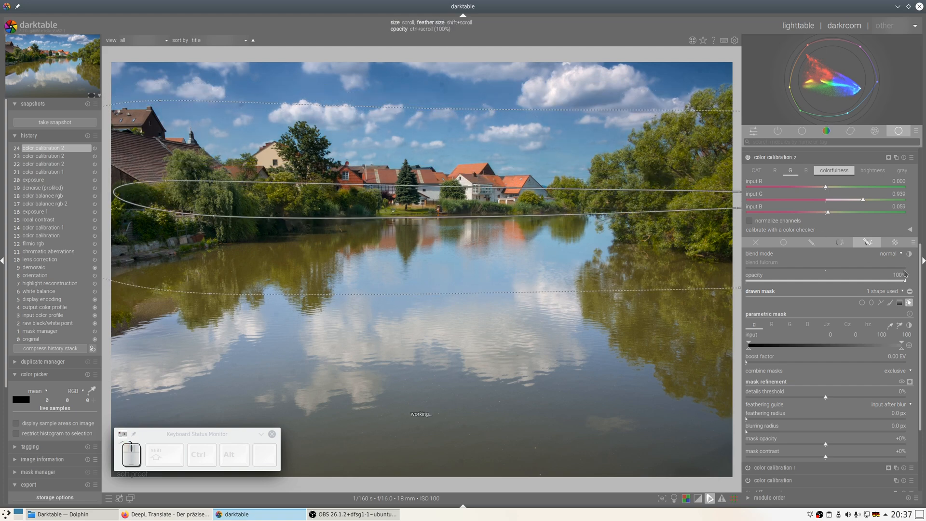
# Collapse color calibration 2 and toggle it off and on to compare the masked effect on the lake photo.
pyautogui.scroll(3, 844, 230)
pyautogui.click(844, 229)
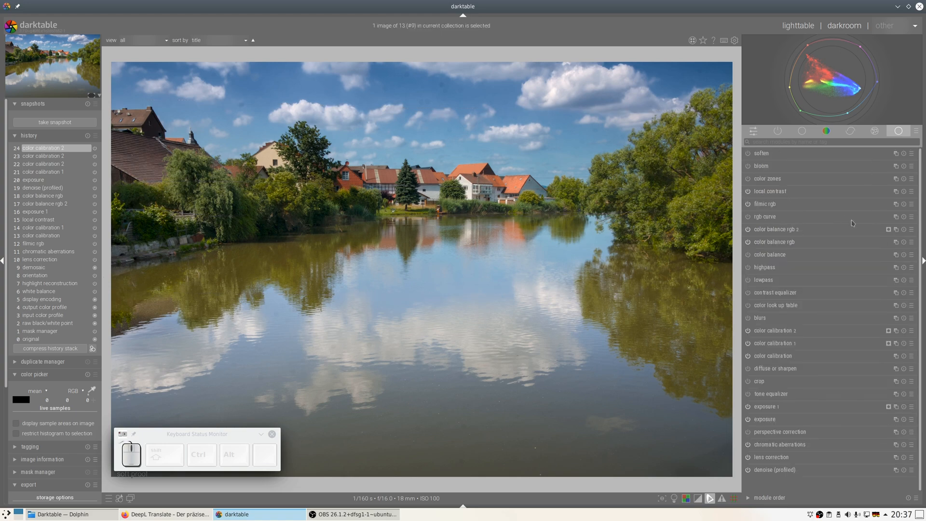
pyautogui.click(748, 330)
pyautogui.click(748, 331)
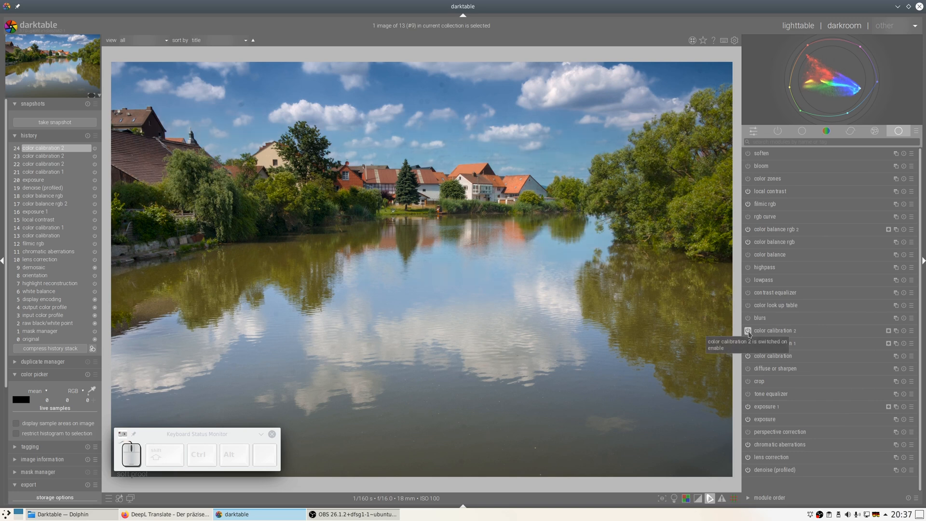
# Raise input R of the R channel to 1.102 in color calibration 2 and compare the photo with the module off and on.
pyautogui.click(754, 333)
pyautogui.click(782, 346)
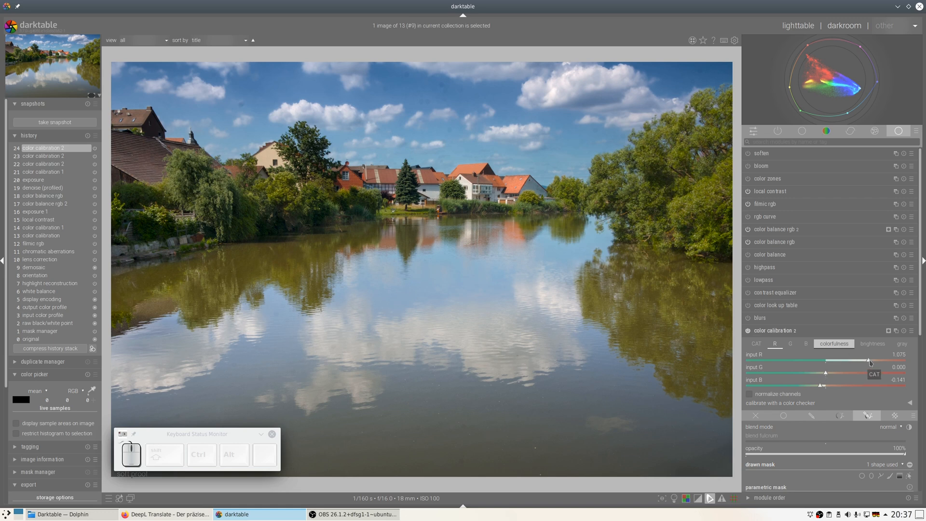
pyautogui.moveTo(869, 362); pyautogui.dragTo(870, 362)
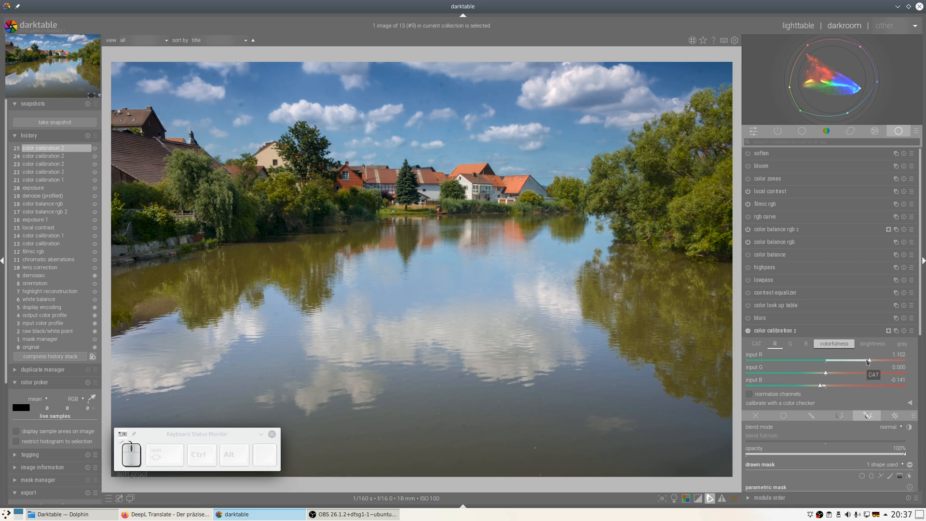
pyautogui.click(775, 331)
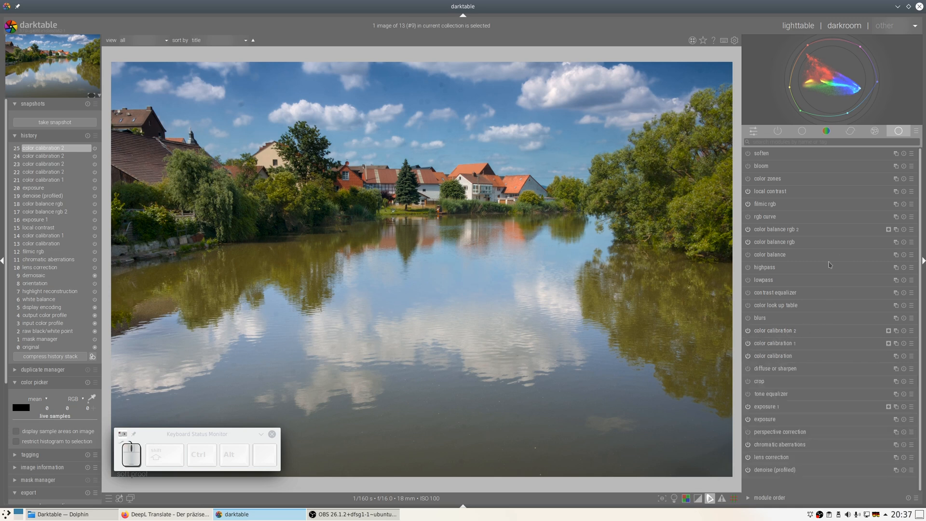
pyautogui.click(748, 331)
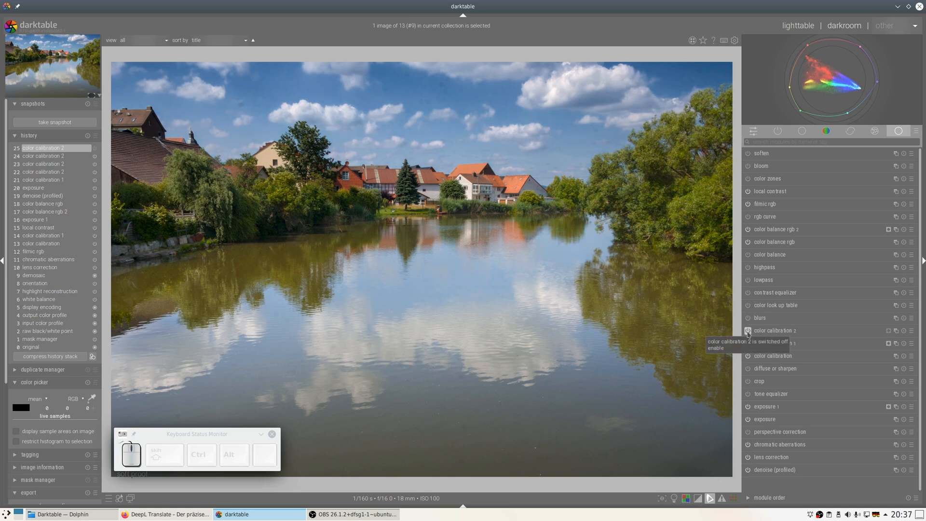
pyautogui.click(748, 332)
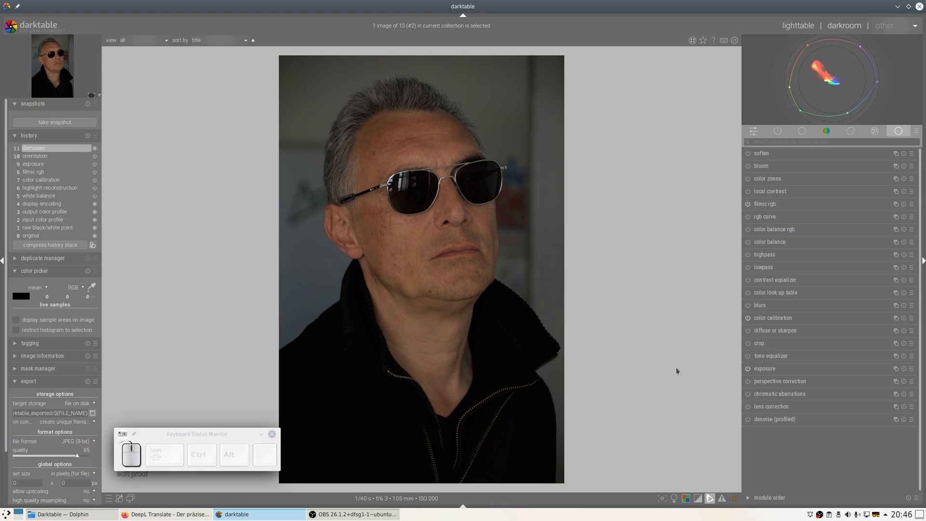
# Enable lens correction and chromatic aberrations for the portrait and raise its exposure to 2.27 EV.
pyautogui.click(747, 406)
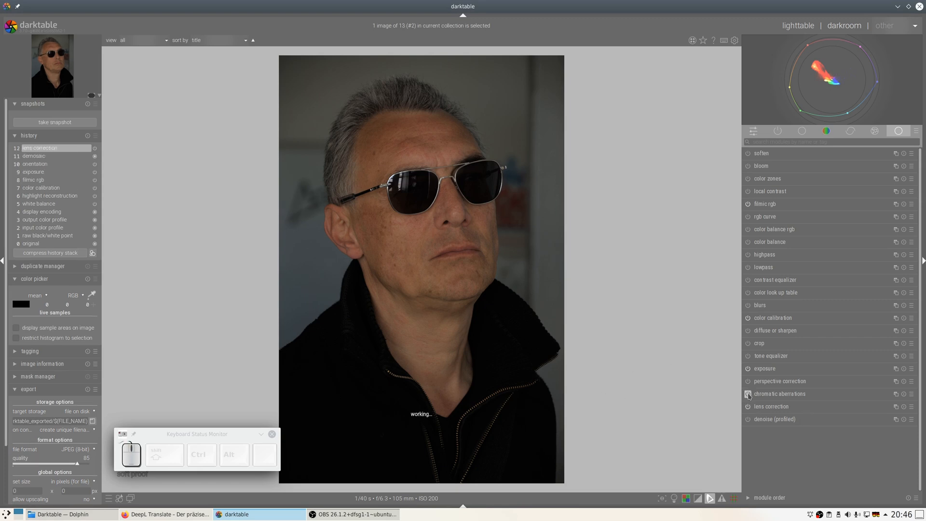
pyautogui.click(748, 393)
pyautogui.click(863, 405)
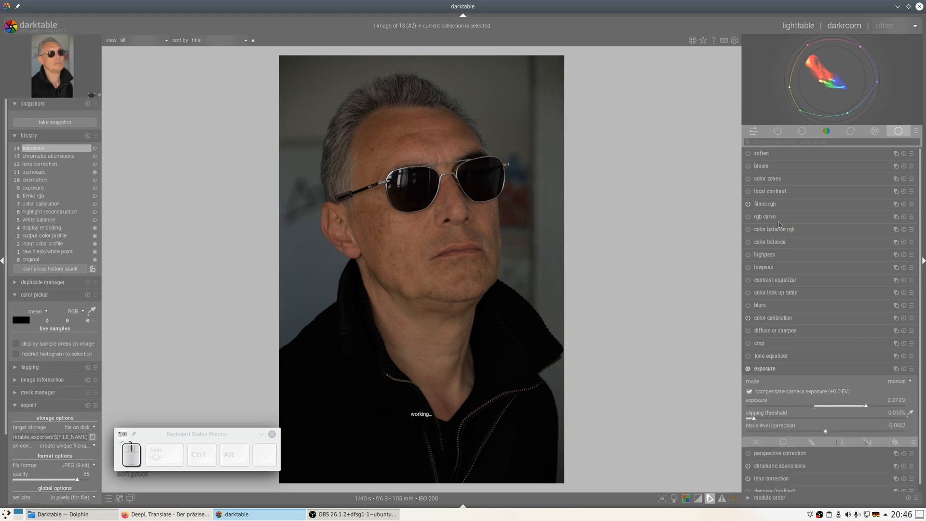
# Show the look-only curve in filmic rgb and lower the white relative exposure to +3.65 EV.
pyautogui.click(772, 205)
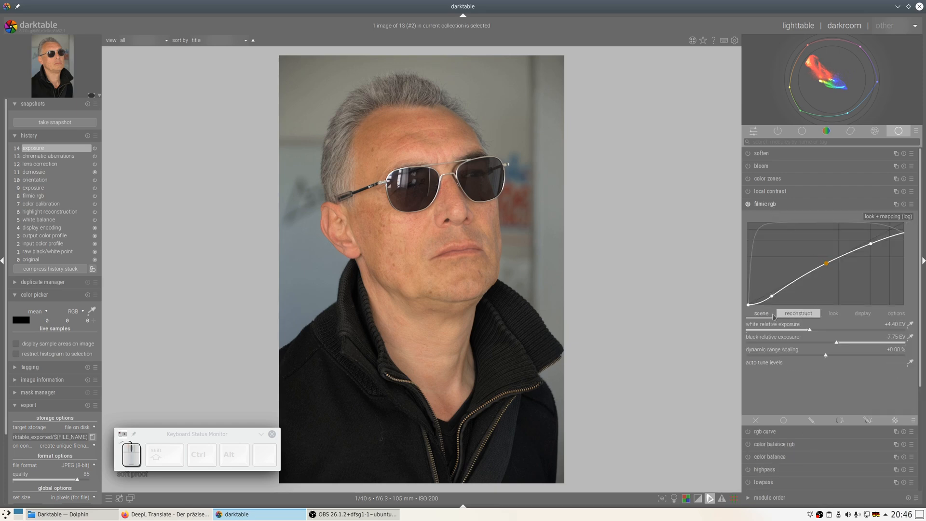
pyautogui.click(909, 225)
pyautogui.click(910, 225)
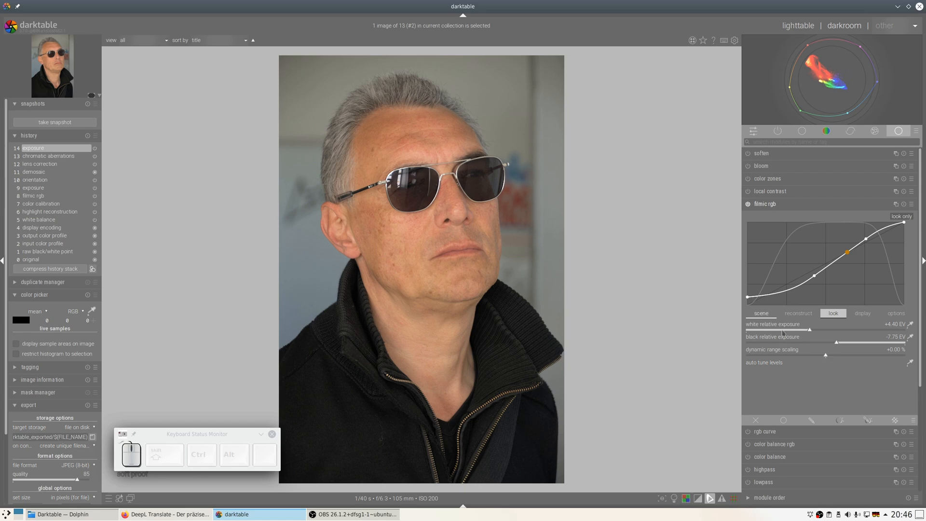
pyautogui.scroll(-3, 791, 332)
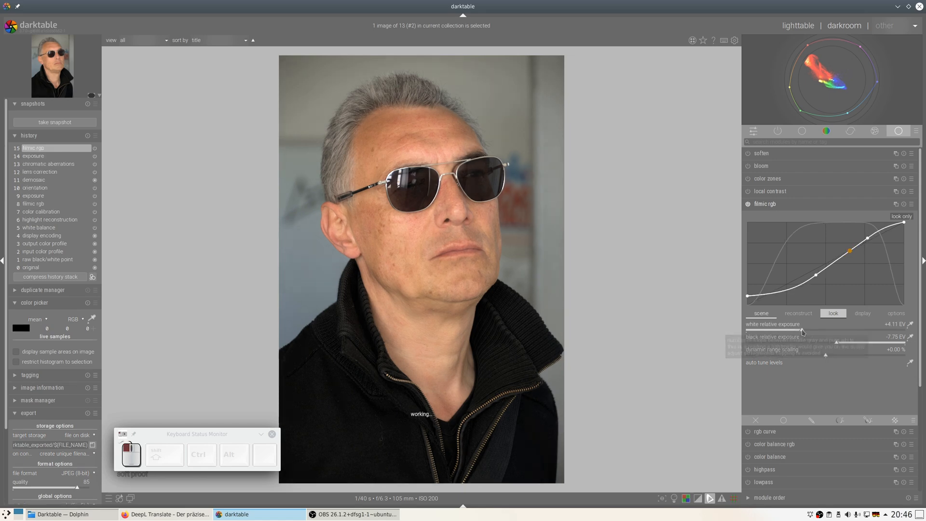
pyautogui.click(789, 331)
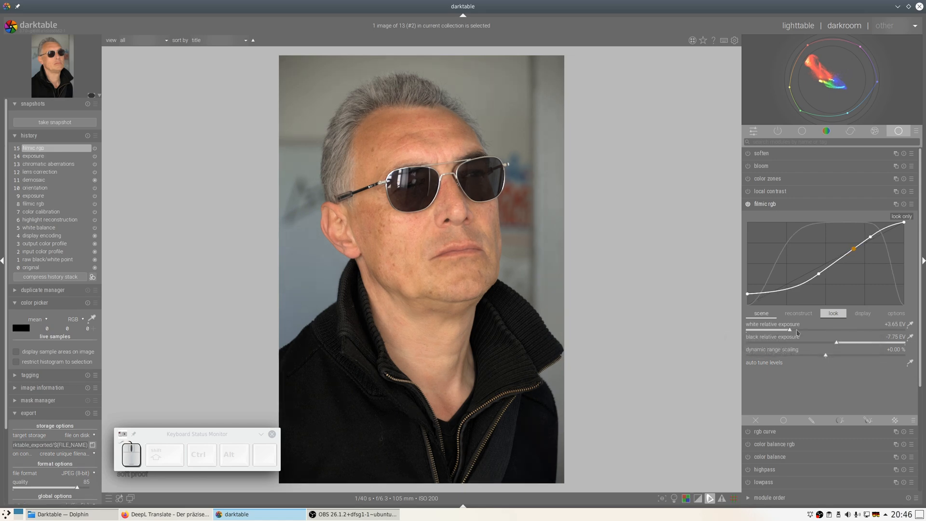
pyautogui.scroll(10, 828, 346)
# Set the black relative exposure to -7.88 EV and the contrast to 1.449 in filmic rgb.
pyautogui.click(835, 343)
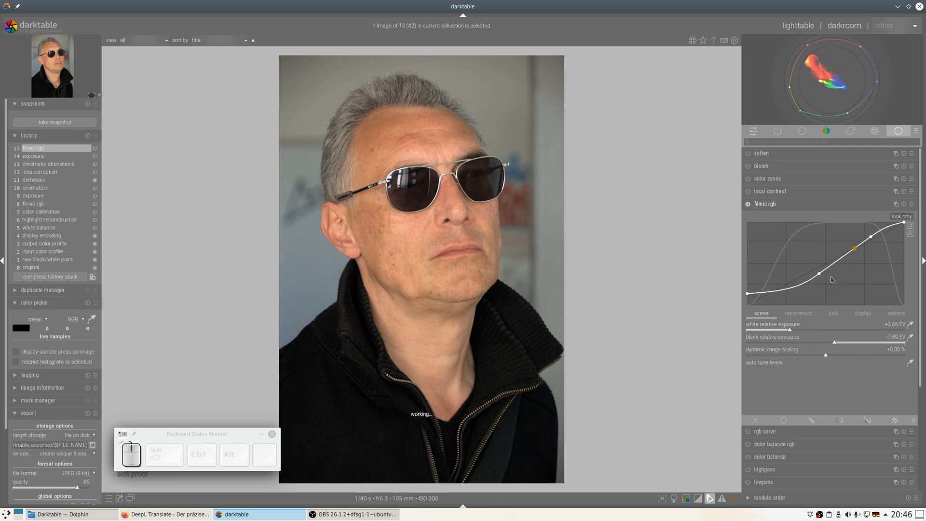
pyautogui.click(832, 313)
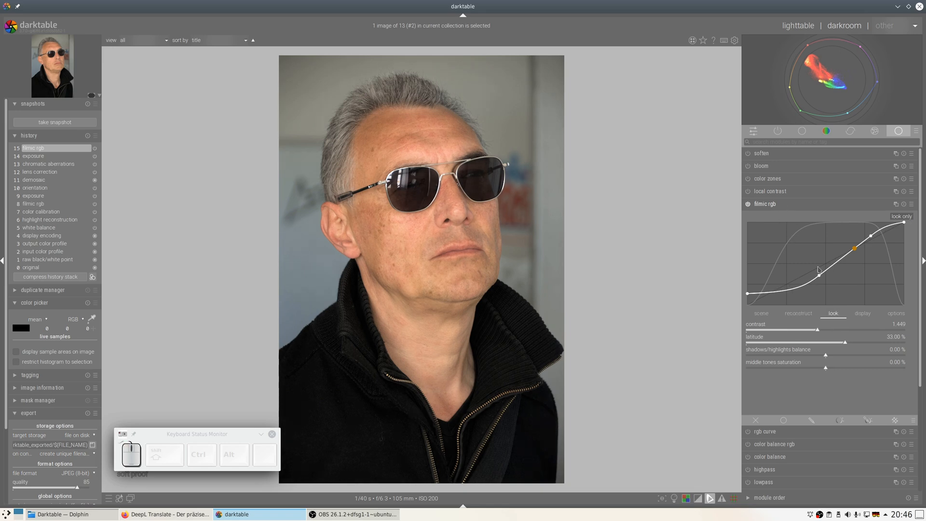
pyautogui.click(781, 207)
# In color balance rgb, set global vibrance to 15.08%, shadows saturation to 14.91% and midtones saturation to 5.50%.
pyautogui.click(773, 229)
pyautogui.click(849, 271)
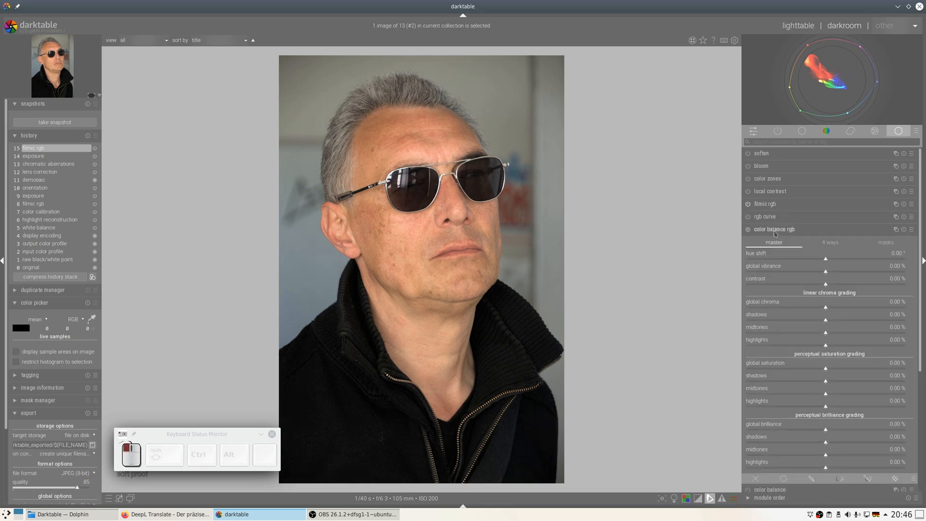
pyautogui.click(873, 381)
pyautogui.click(842, 394)
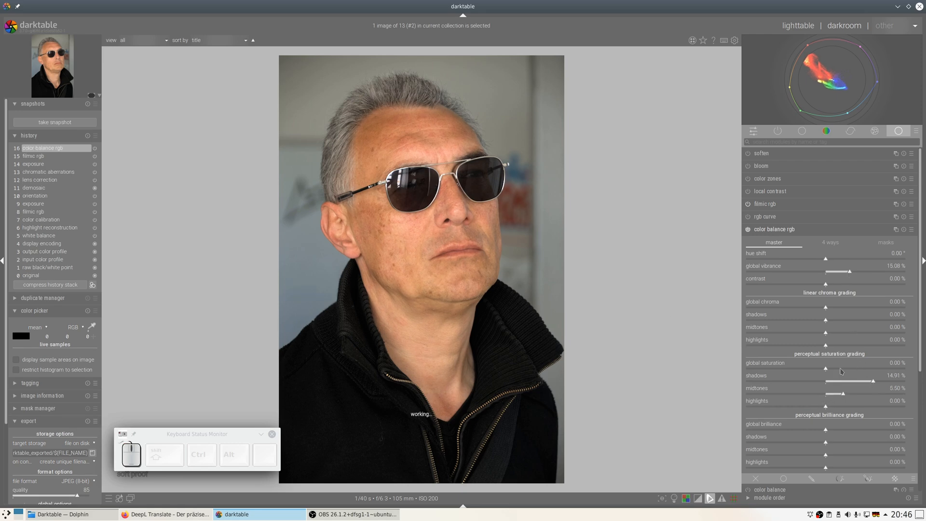
# Set the brilliance highlights to 9.47% and the global brilliance to -8.22% in color balance rgb.
pyautogui.scroll(-3, 839, 374)
pyautogui.click(856, 397)
pyautogui.click(799, 360)
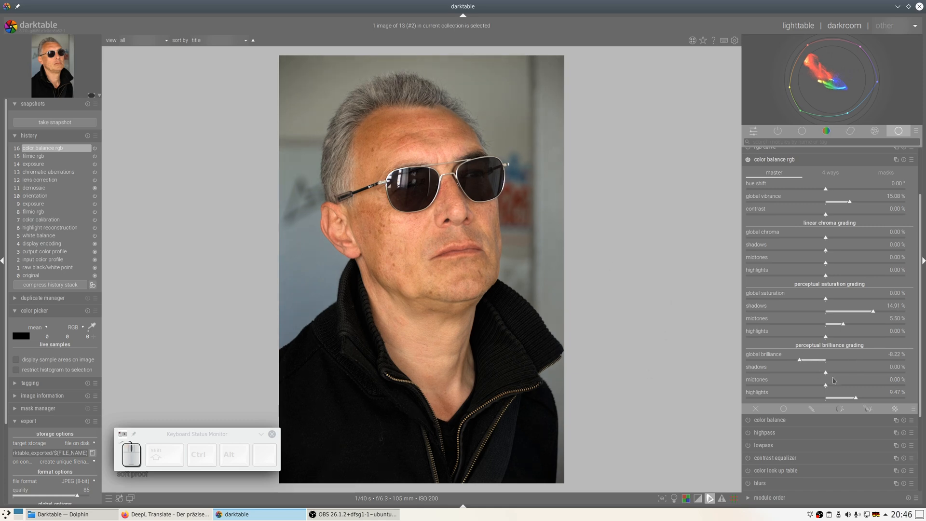
pyautogui.scroll(3, 821, 349)
pyautogui.click(793, 229)
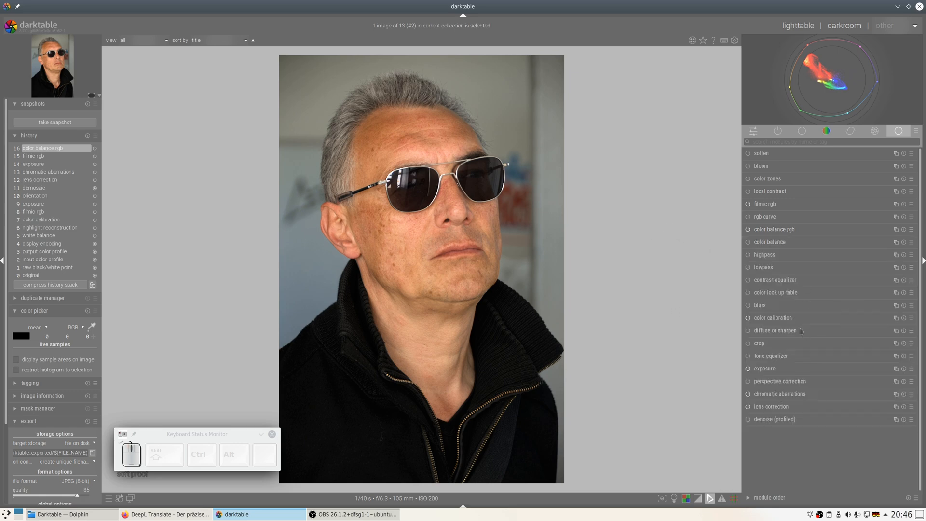
# In color calibration, pick the portrait's white balance from a small area of the grey wall beside the man's head.
pyautogui.click(780, 318)
pyautogui.click(756, 331)
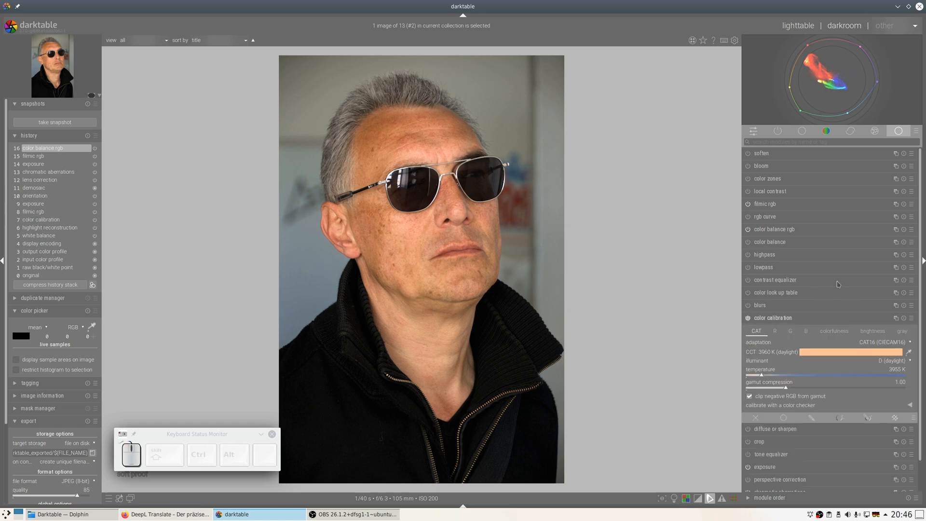
pyautogui.click(909, 353)
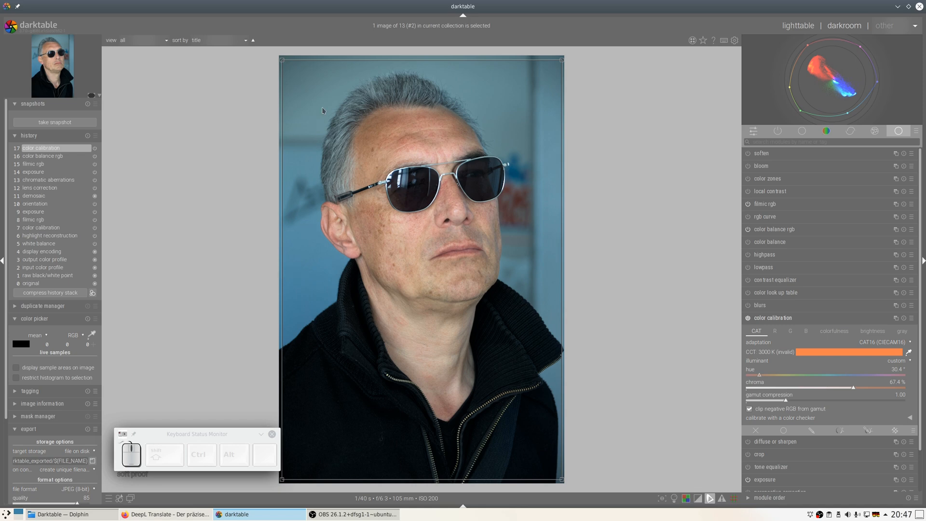
pyautogui.moveTo(302, 78)
pyautogui.mouseDown()
pyautogui.moveTo(304, 109)
pyautogui.moveTo(323, 115)
pyautogui.mouseUp()
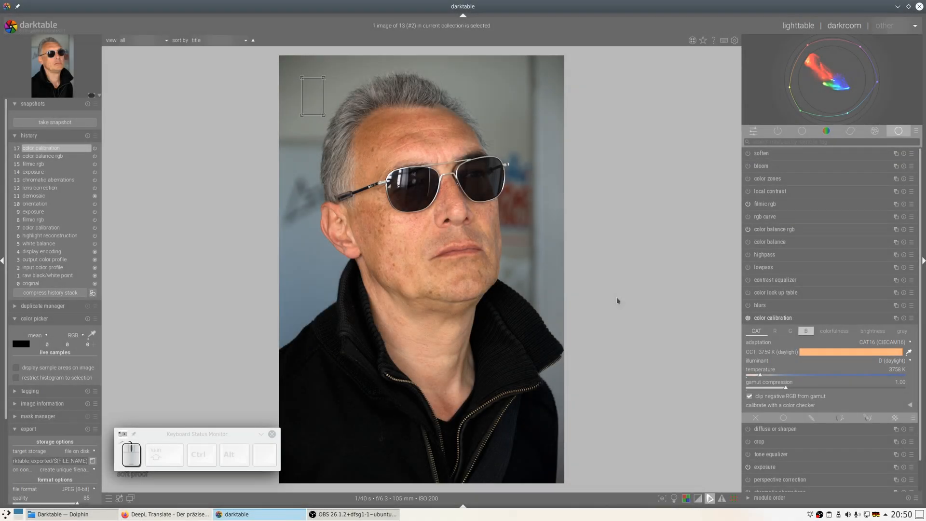
# Create a new color calibration instance and lower input R of its R channel to 0.912.
pyautogui.click(895, 318)
pyautogui.click(871, 328)
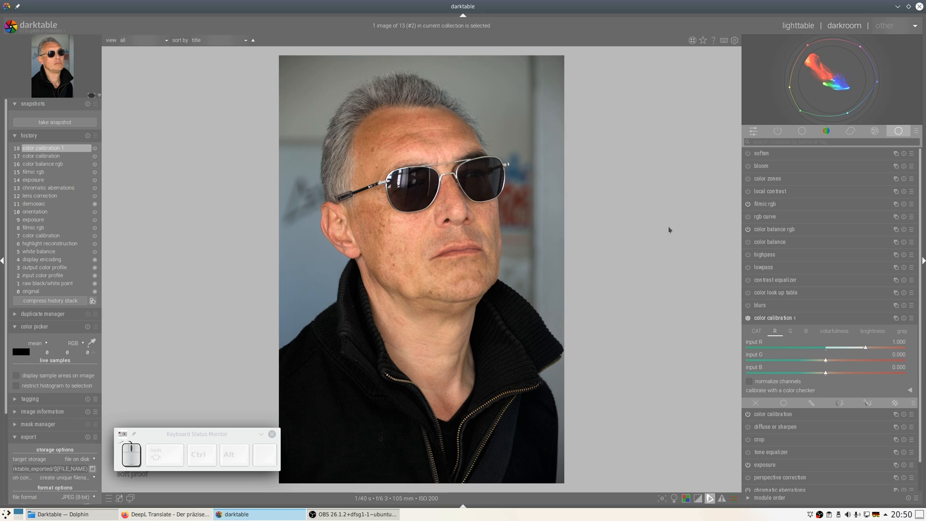
pyautogui.click(774, 331)
pyautogui.moveTo(865, 349); pyautogui.dragTo(862, 350)
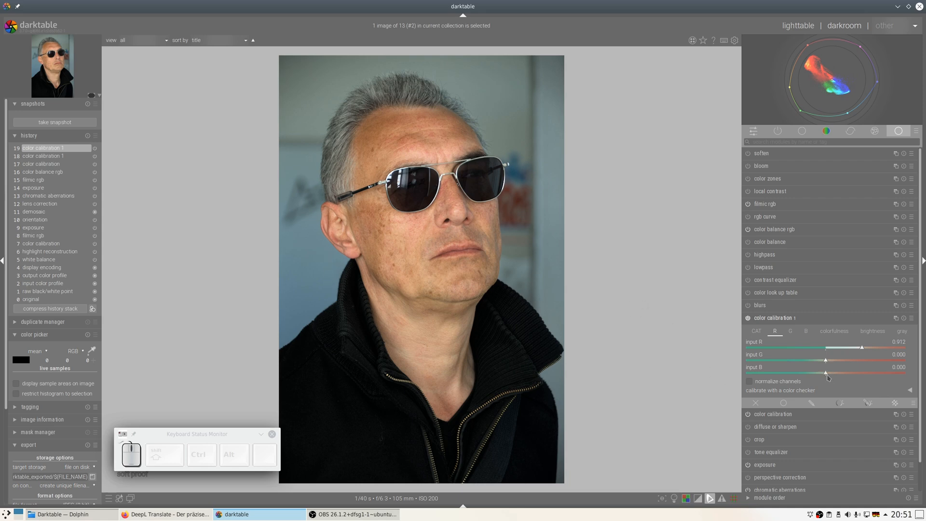
# In the R channel of color calibration 1, set input B to 0.068, input G to 0.041 and input R to 0.875.
pyautogui.moveTo(825, 373); pyautogui.dragTo(828, 375)
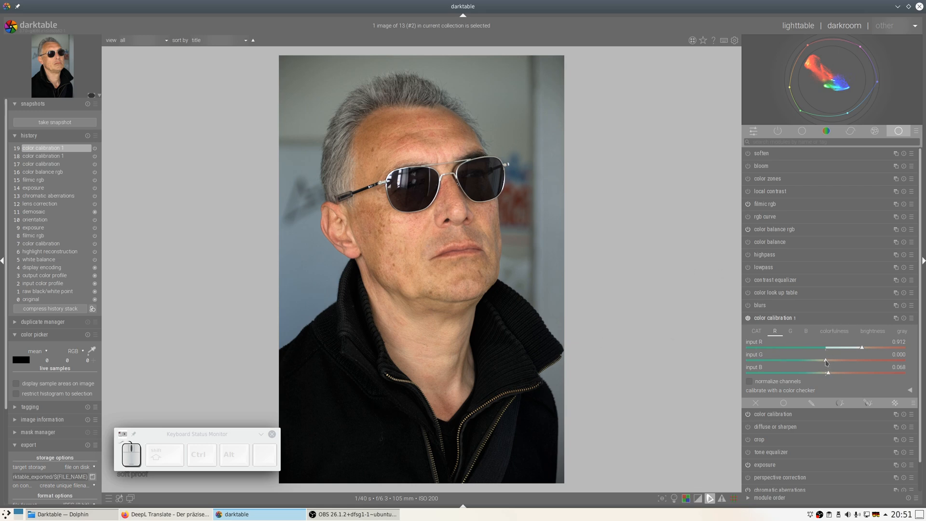
pyautogui.moveTo(826, 362); pyautogui.dragTo(827, 363)
pyautogui.moveTo(863, 349); pyautogui.dragTo(861, 349)
# Toggle color calibration 1 off and on to compare the portrait's skin tones with and without the channel mixing.
pyautogui.click(747, 319)
pyautogui.click(747, 319)
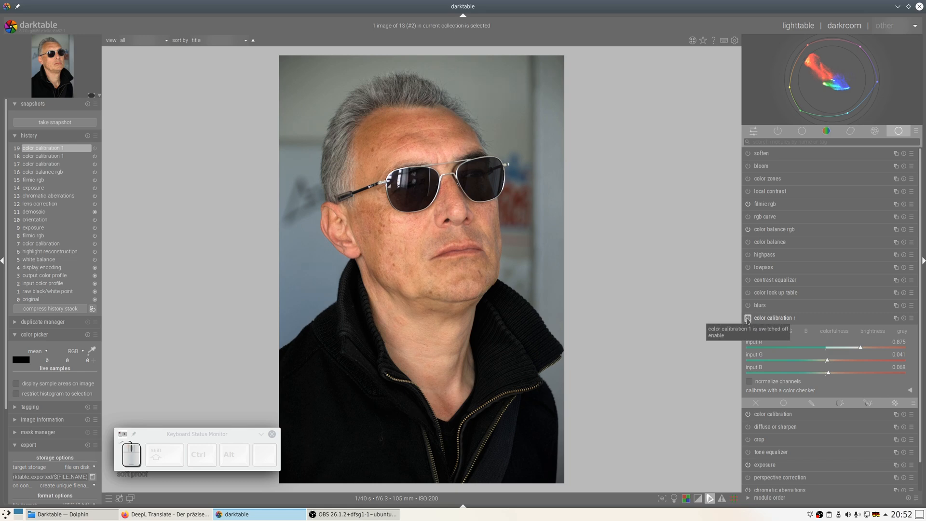
pyautogui.click(748, 319)
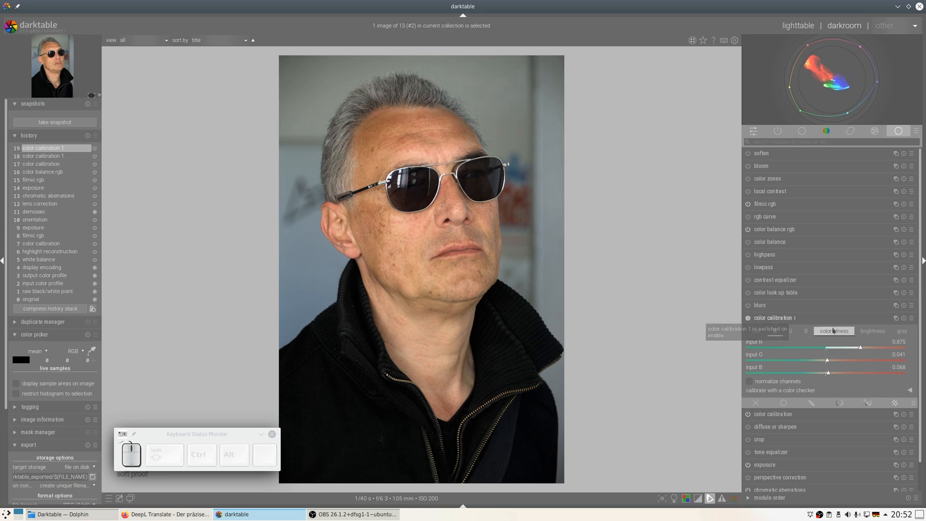
# Lower input R of the R channel to 0.830, fine-tune inputs B and G, and compare the portrait with color calibration 1 off and on.
pyautogui.moveTo(859, 349); pyautogui.dragTo(858, 350)
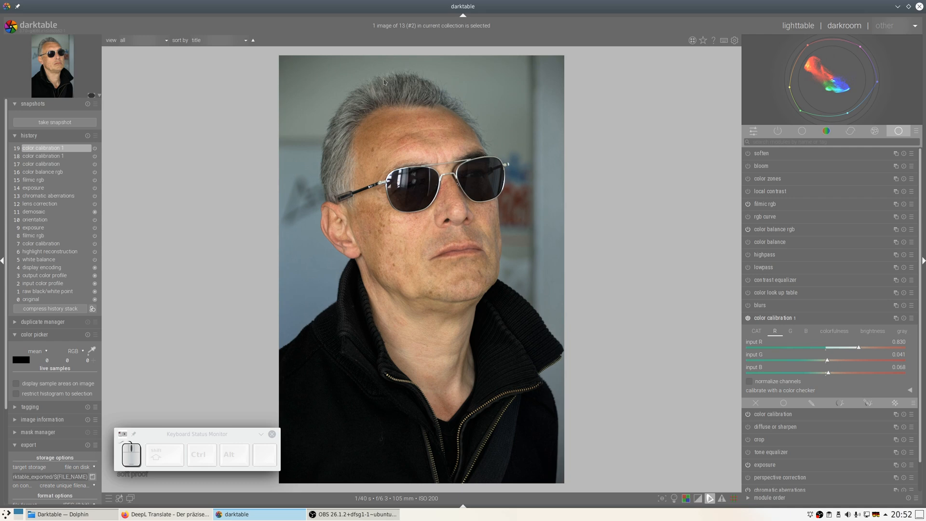
pyautogui.click(828, 375)
pyautogui.click(827, 361)
pyautogui.click(747, 317)
pyautogui.click(747, 318)
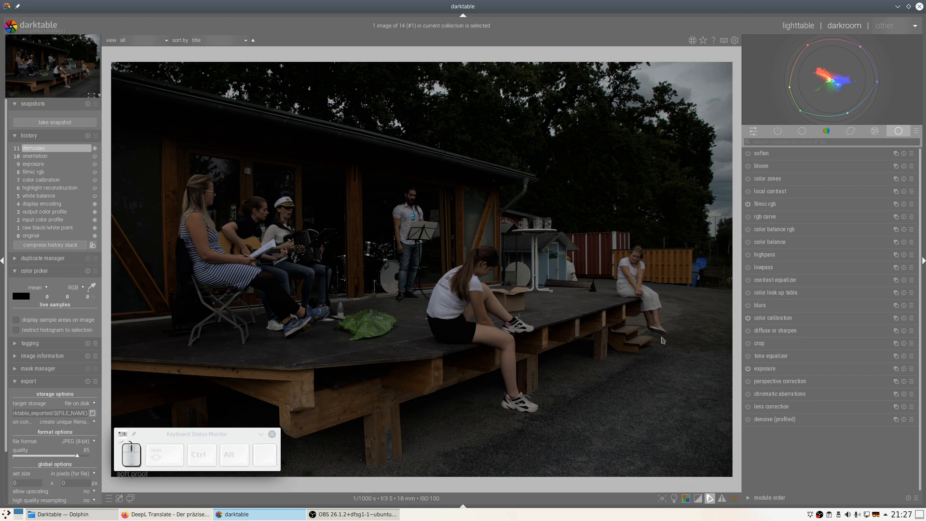
# Enable lens correction and chromatic aberrations for the photo of the band on the wooden terrace.
pyautogui.click(747, 407)
pyautogui.click(747, 393)
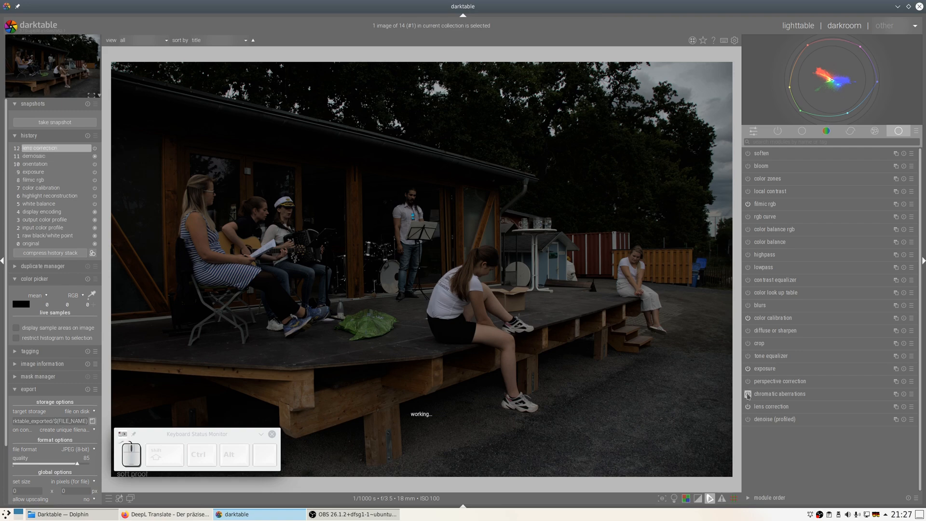
# Raise the exposure of the terrace photo to 2.70 EV in the exposure module.
pyautogui.click(764, 368)
pyautogui.click(870, 409)
pyautogui.moveTo(871, 408); pyautogui.dragTo(876, 408)
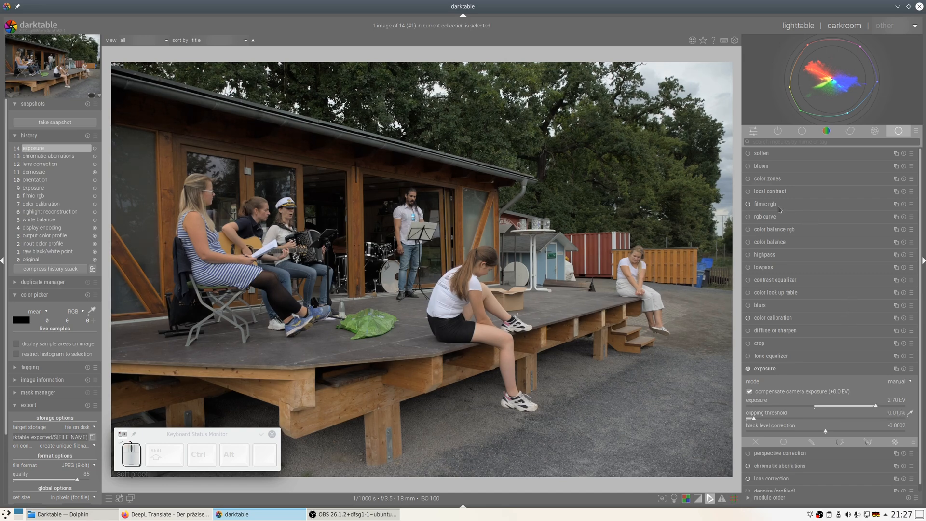
# Sample the white balance from the whole picture in color calibration's CAT settings.
pyautogui.click(777, 318)
pyautogui.click(756, 330)
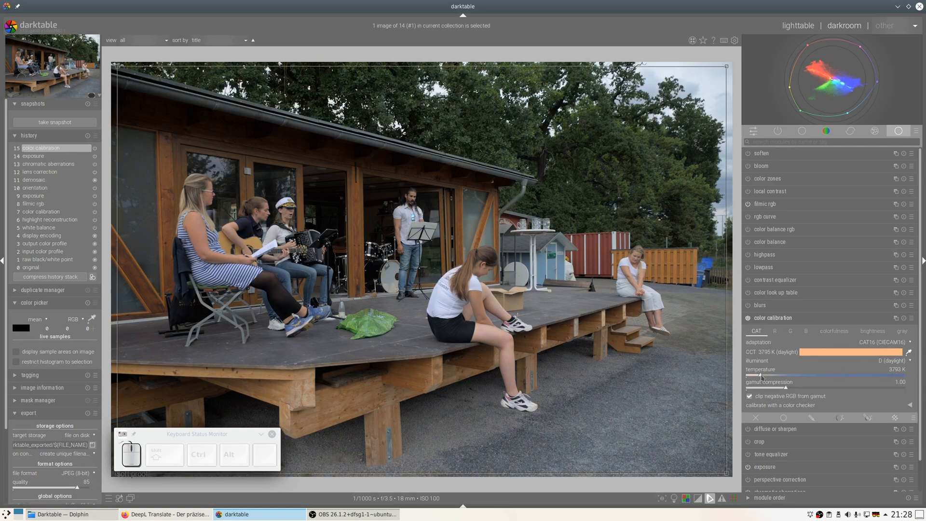
pyautogui.click(790, 318)
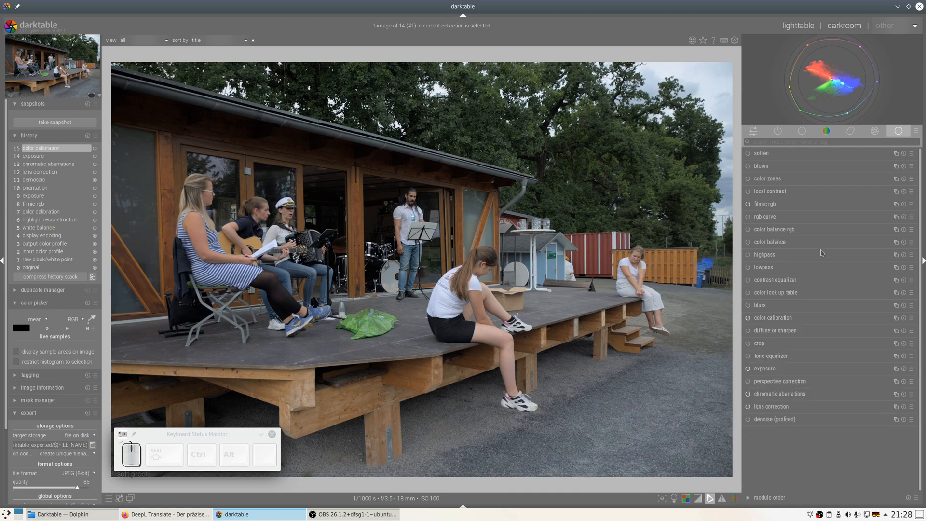
# Set the white relative exposure in filmic rgb to +4.67 EV.
pyautogui.click(772, 207)
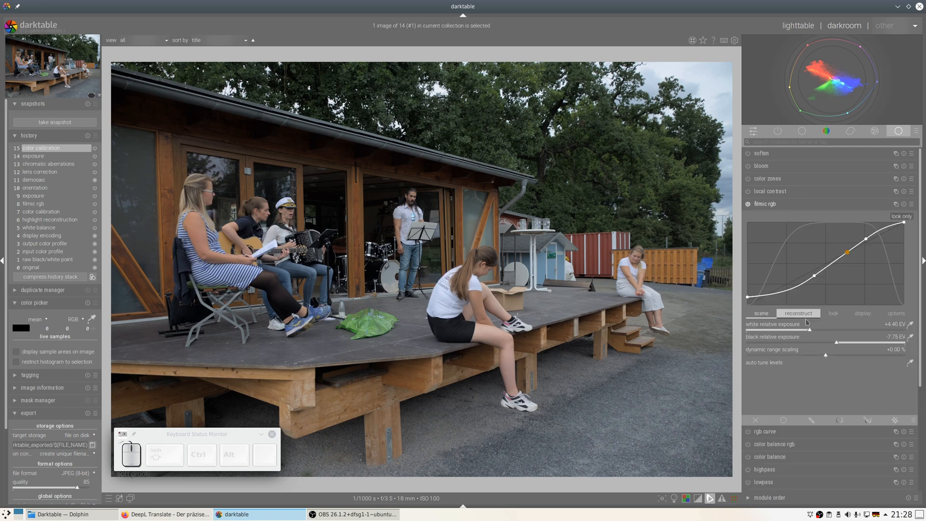
pyautogui.click(821, 332)
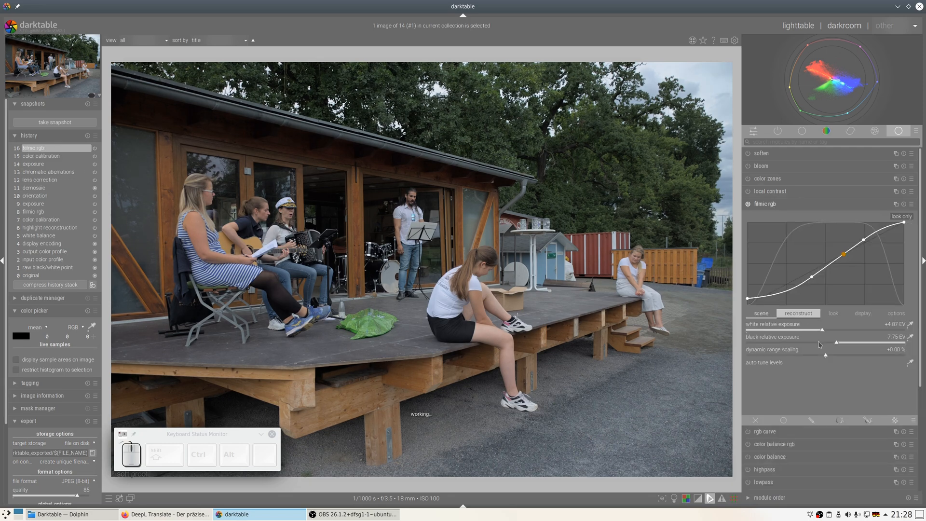
pyautogui.click(778, 205)
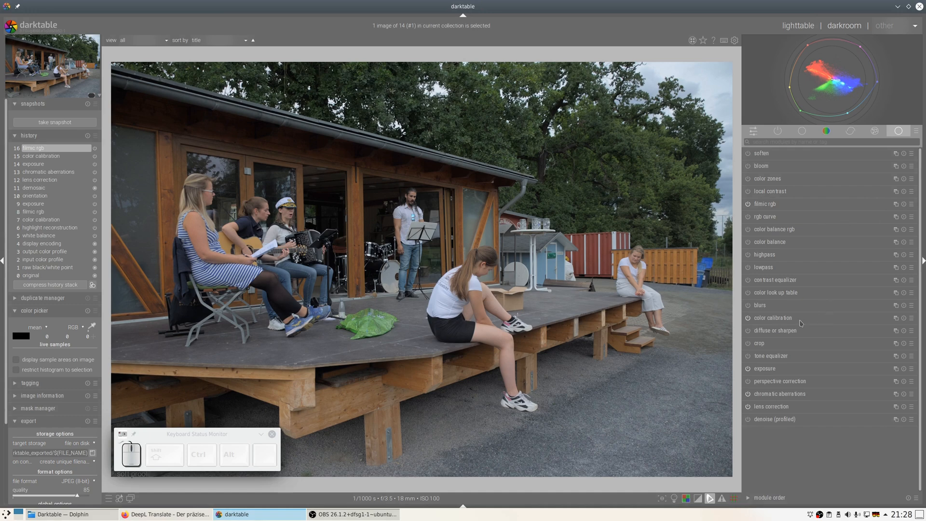
# Add a second color calibration instance and turn the photo monochrome by setting gray input R to 0.823.
pyautogui.click(892, 319)
pyautogui.click(771, 278)
pyautogui.click(895, 317)
pyautogui.click(864, 327)
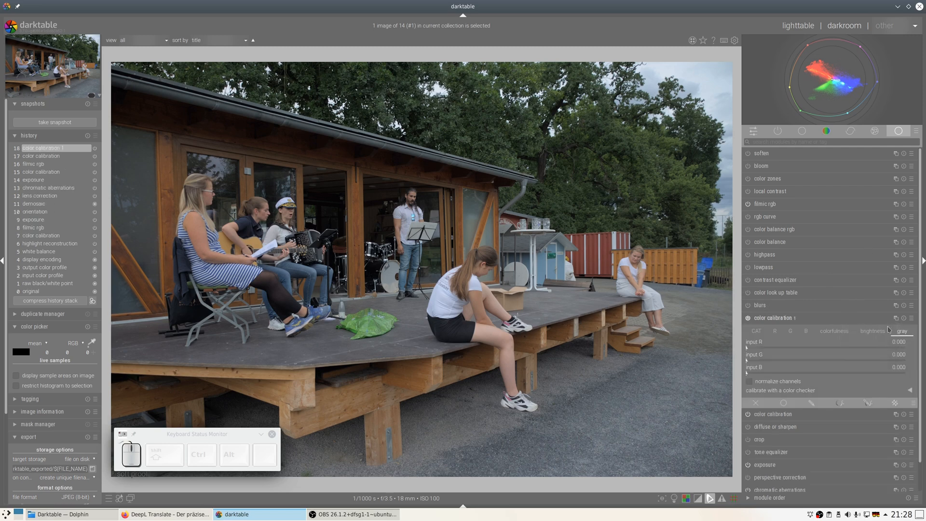
pyautogui.click(872, 331)
pyautogui.click(863, 348)
pyautogui.click(877, 349)
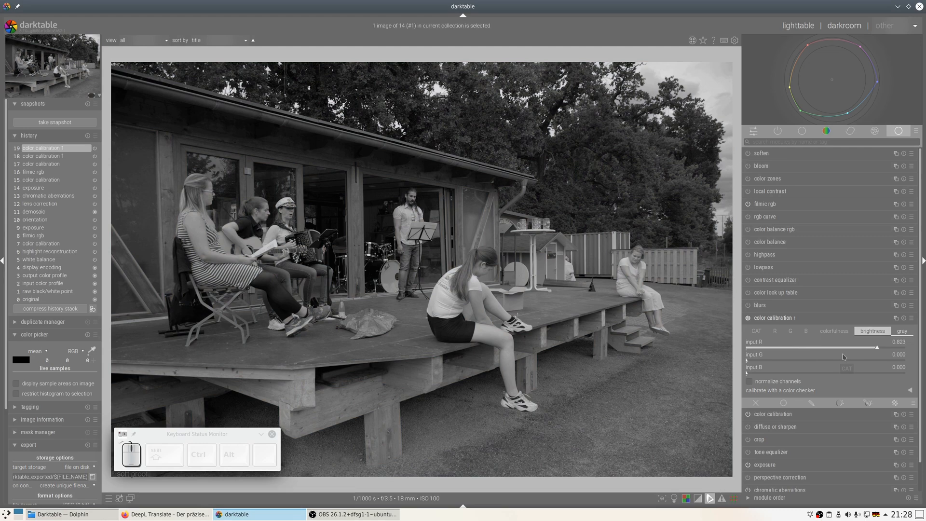
# Blend color calibration 1 uniformly in multiply mode at 46% opacity.
pyautogui.click(782, 402)
pyautogui.click(886, 418)
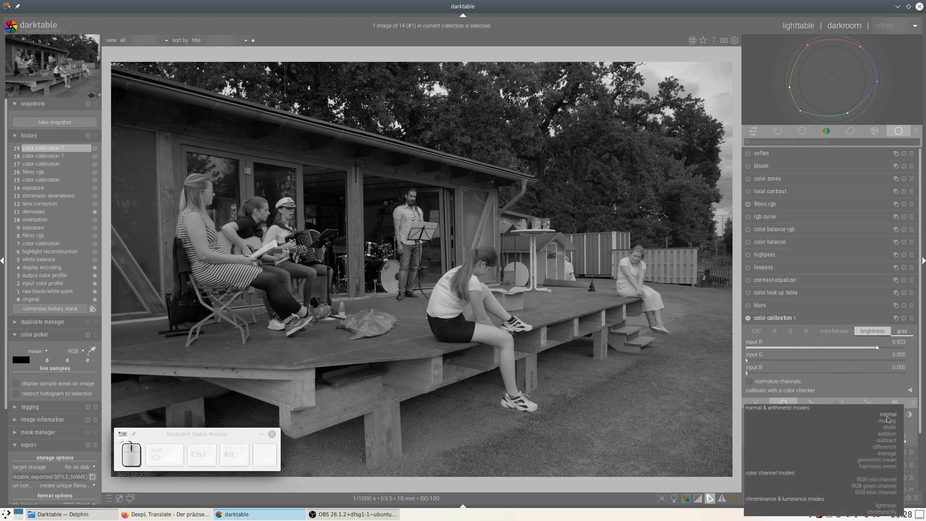
pyautogui.click(887, 420)
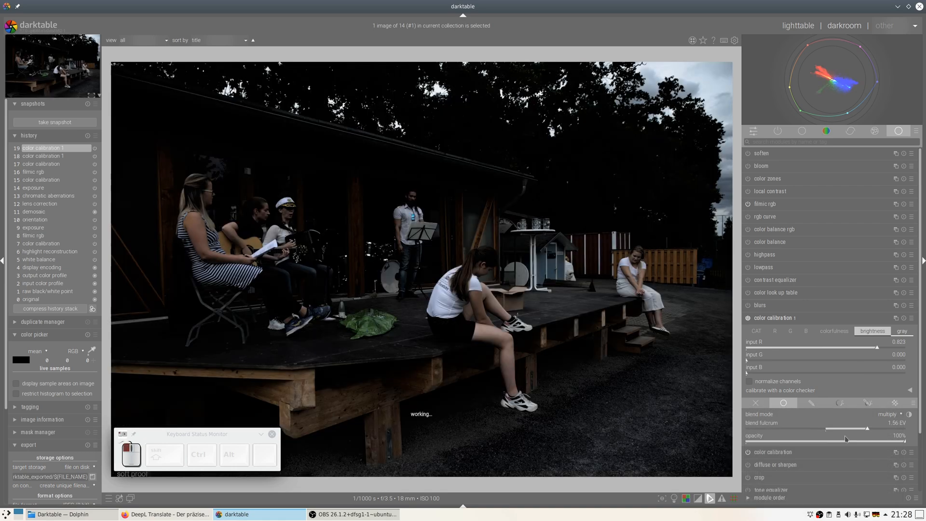
pyautogui.moveTo(856, 435); pyautogui.dragTo(819, 437)
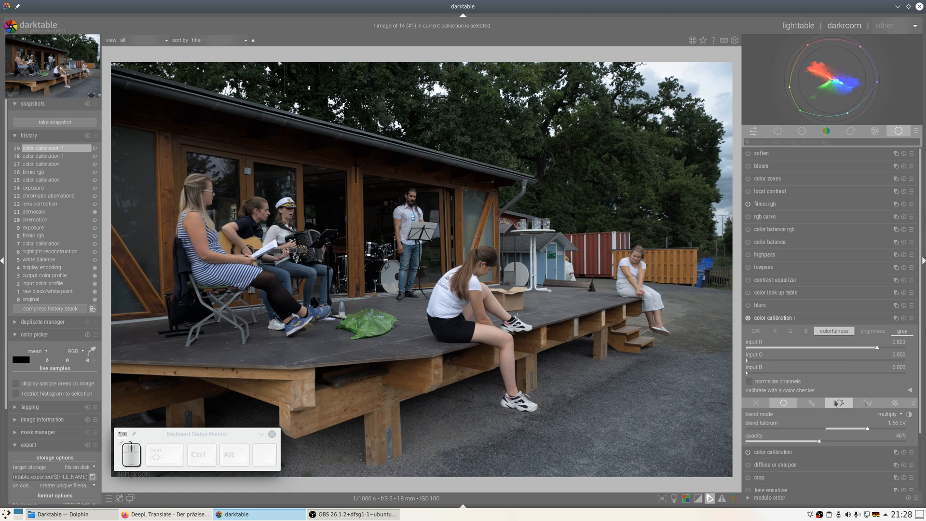
pyautogui.click(748, 332)
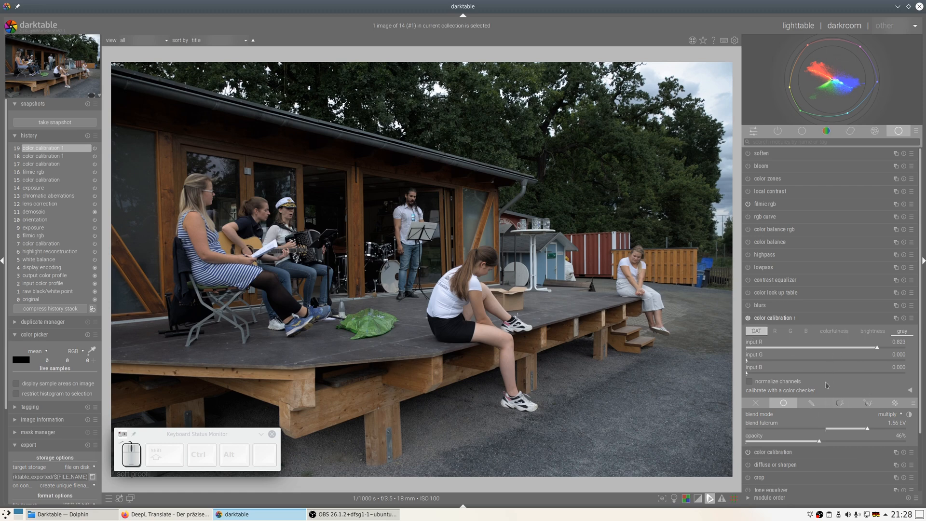
pyautogui.click(790, 331)
pyautogui.scroll(-6, 852, 431)
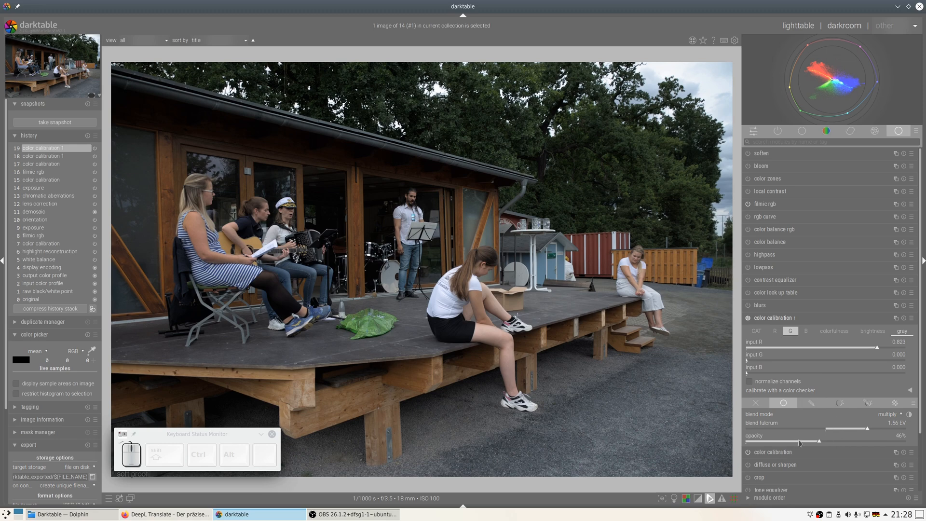
pyautogui.scroll(3, 856, 429)
# In color balance rgb, set global vibrance to 10.54%, global chroma to 16.21%, and perceptual saturation of shadows to 16.38% and midtones to 3.80%.
pyautogui.click(773, 318)
pyautogui.click(767, 230)
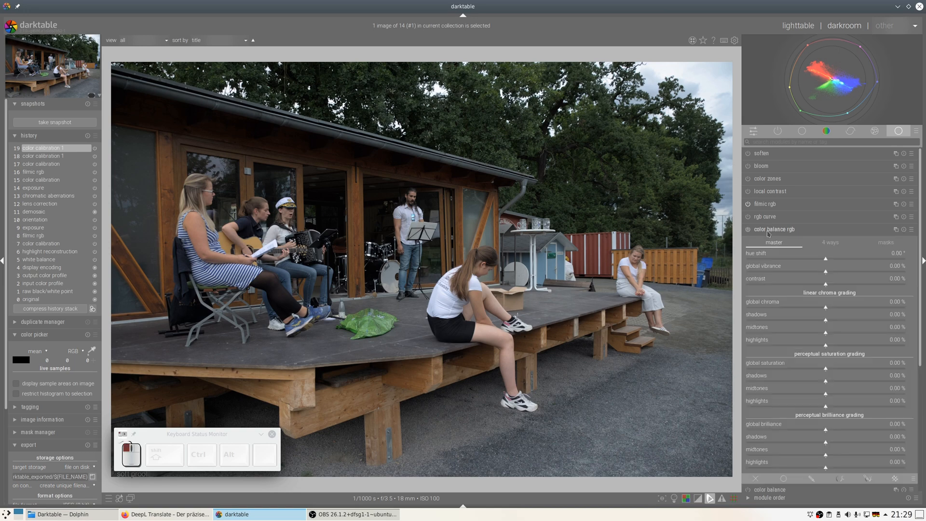
pyautogui.click(842, 272)
pyautogui.click(850, 308)
pyautogui.click(878, 381)
pyautogui.click(837, 393)
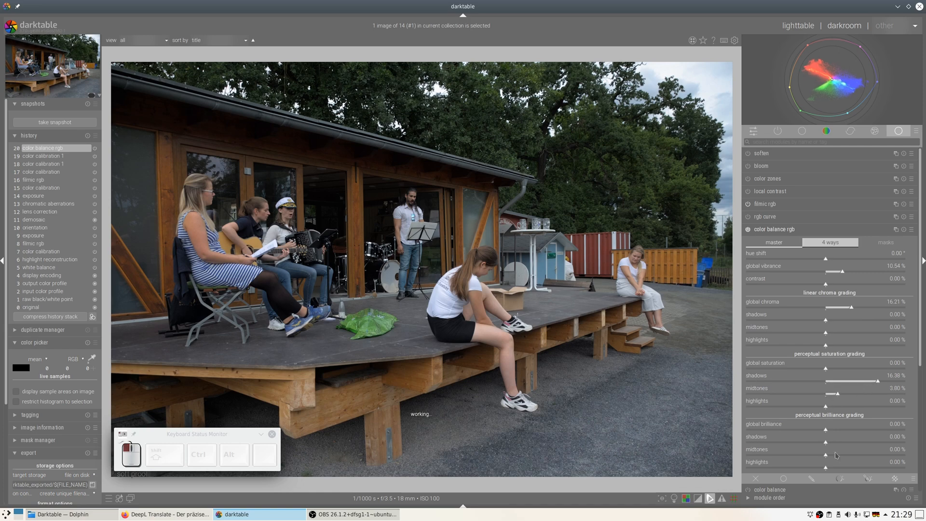
# Set the perceptual brilliance of the highlights to 7.65% and the global brilliance to -6.29% in color balance rgb.
pyautogui.click(850, 467)
pyautogui.click(805, 429)
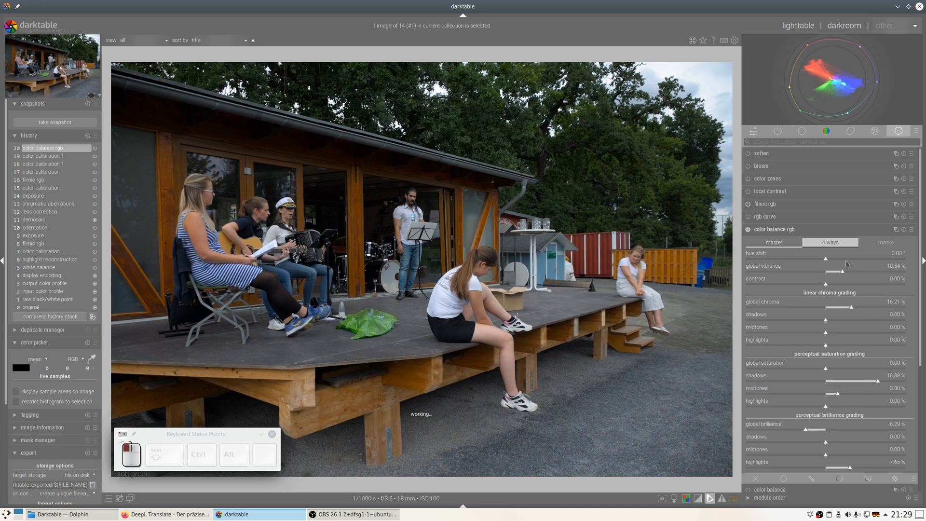
pyautogui.click(796, 230)
# Increase the exposure of the terrace photo to about 3.06 EV.
pyautogui.click(771, 381)
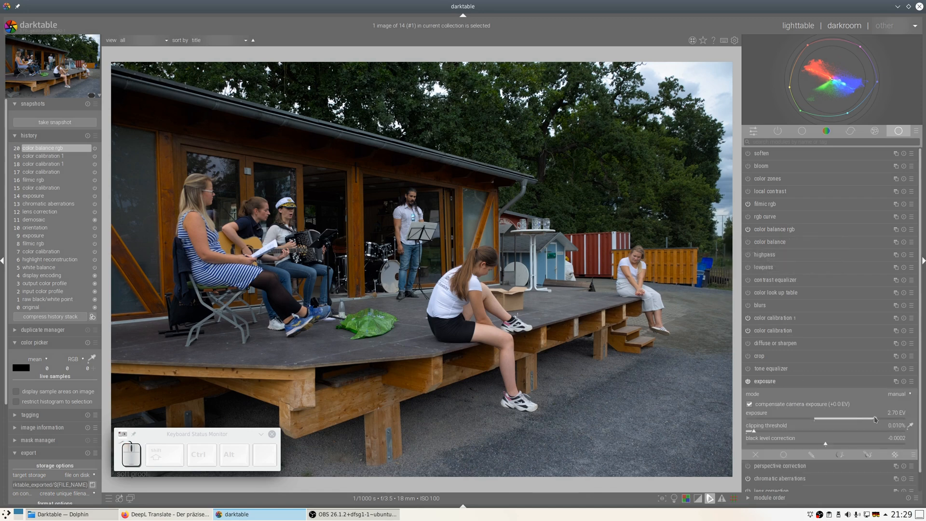
pyautogui.click(885, 421)
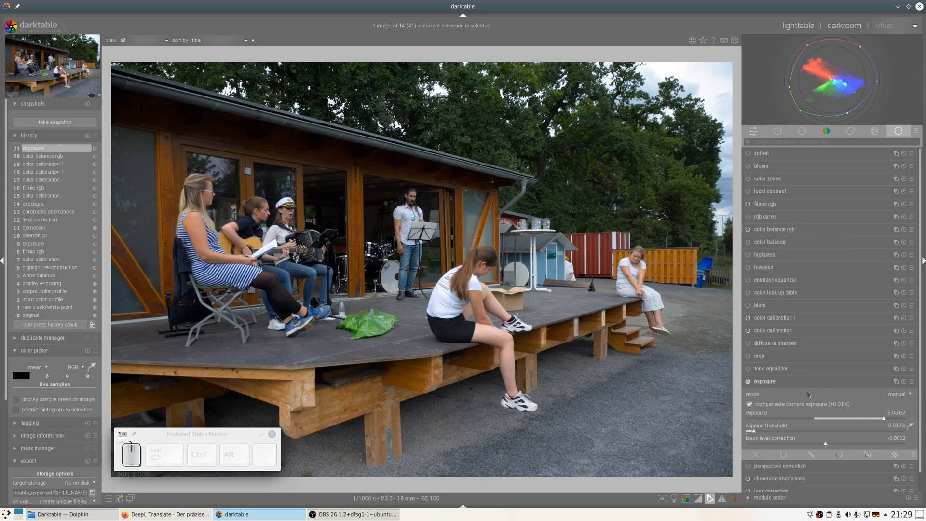
pyautogui.click(786, 386)
# Enable the tone equalizer and auto-adjust its mask exposure compensation to -1.16 EV.
pyautogui.click(748, 368)
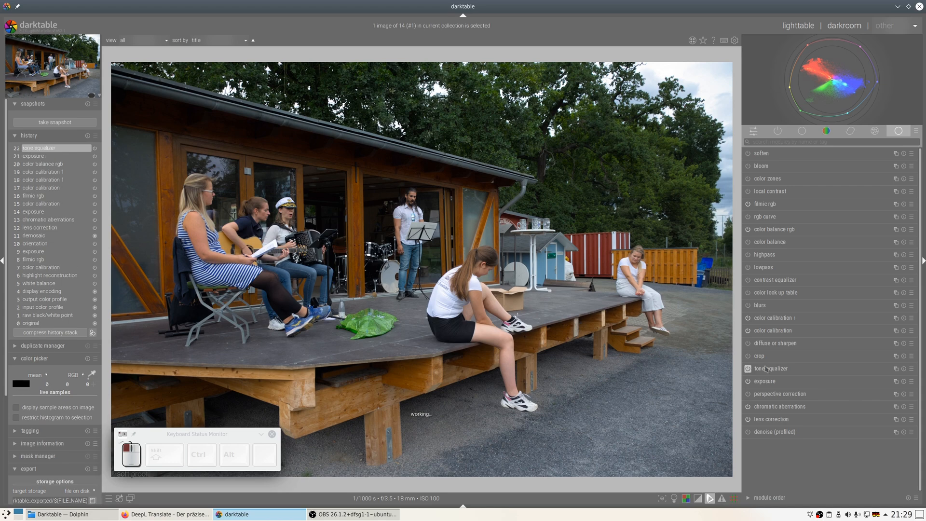
pyautogui.click(911, 370)
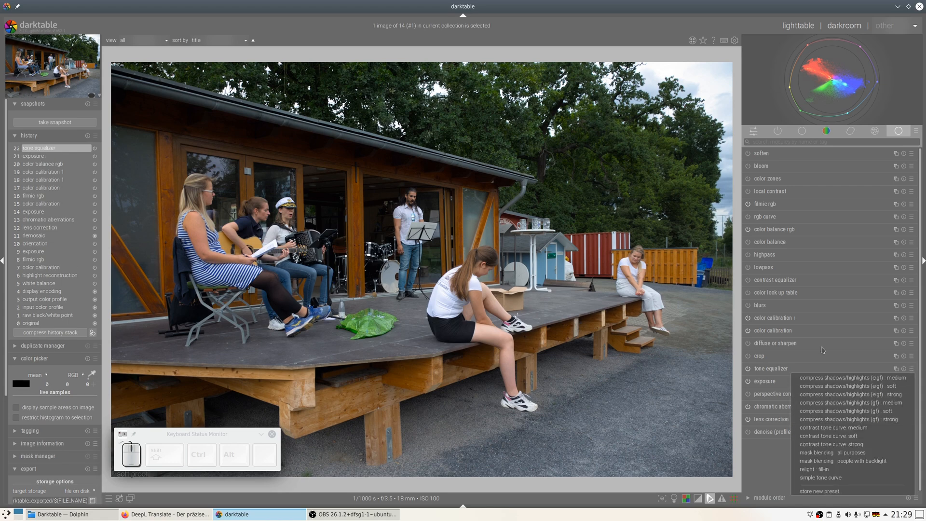
pyautogui.click(813, 375)
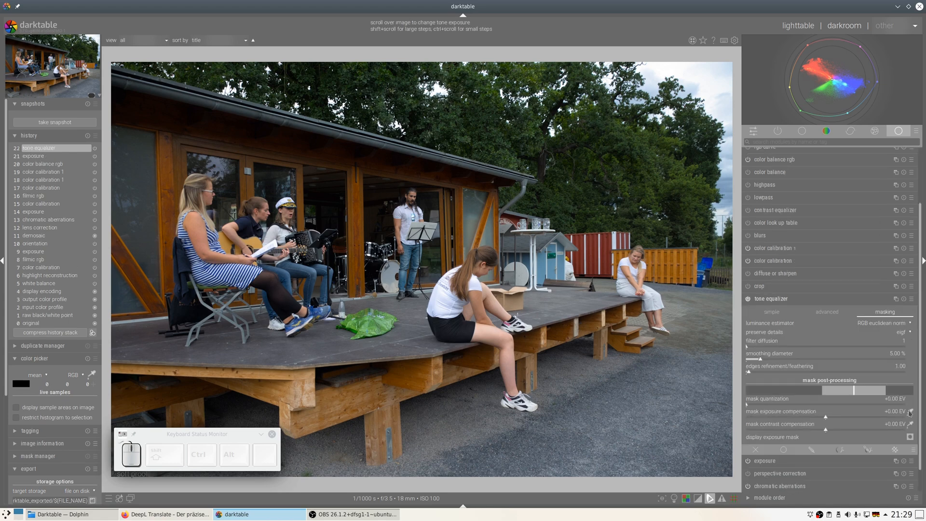
pyautogui.click(910, 412)
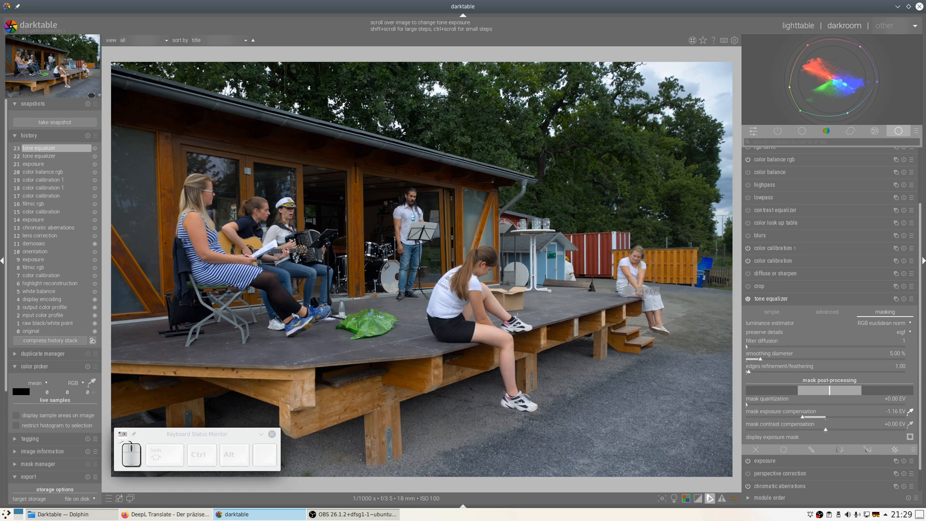
pyautogui.click(784, 299)
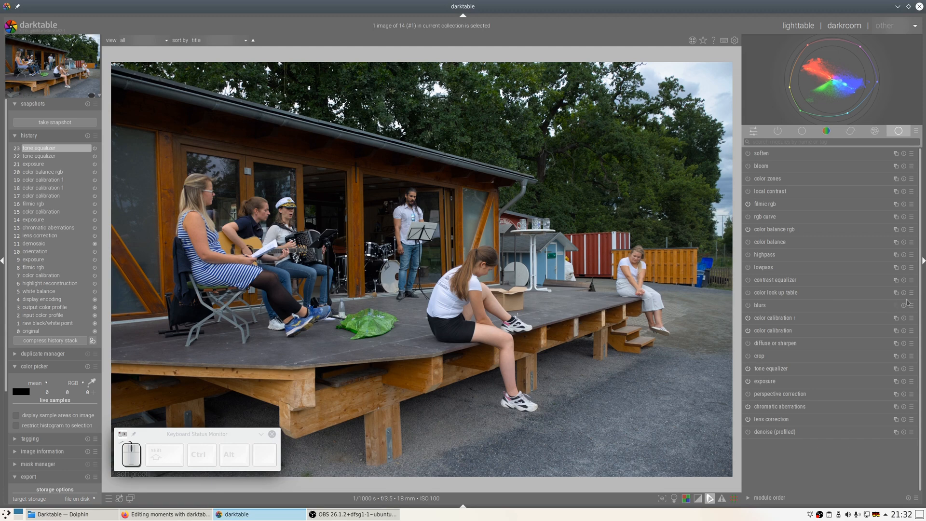
# Add a third color calibration instance and set its R channel to input G -0.231, input B -0.204 and input R 1.238.
pyautogui.click(896, 318)
pyautogui.click(865, 326)
pyautogui.click(775, 332)
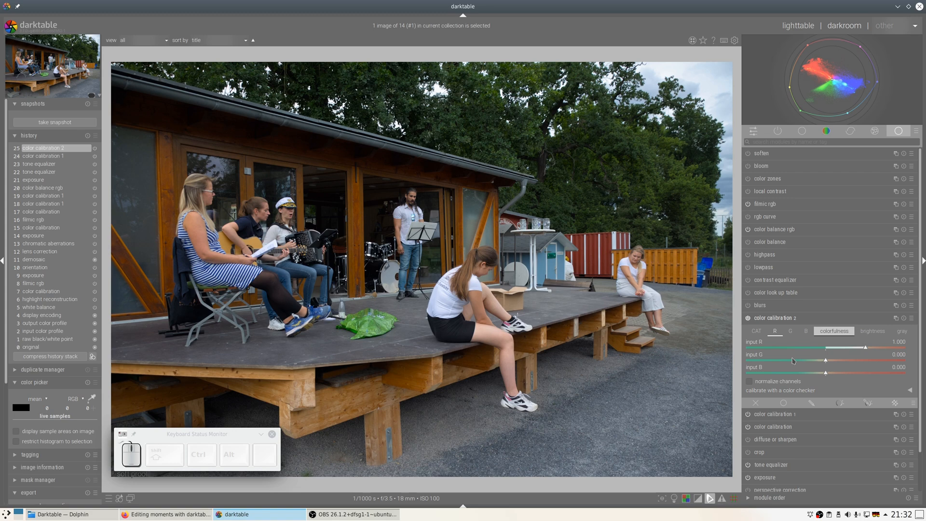
pyautogui.click(817, 363)
pyautogui.click(818, 374)
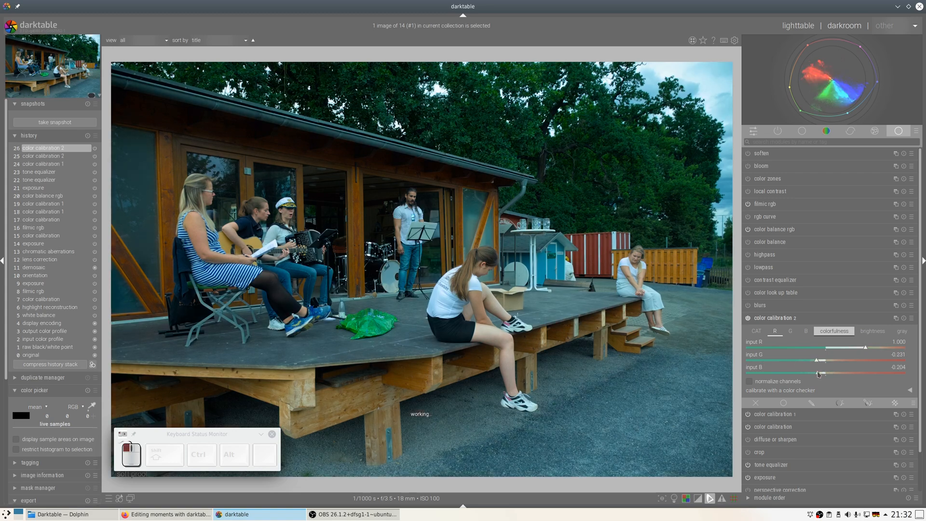
pyautogui.click(874, 348)
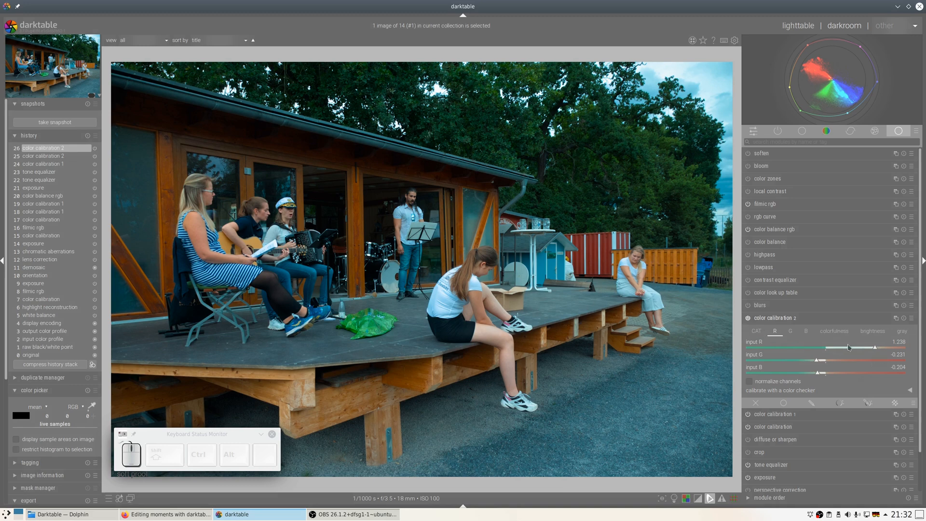
# In the G channel of color calibration 2, set input B to 0.168 and input G to 0.830.
pyautogui.click(791, 333)
pyautogui.click(832, 373)
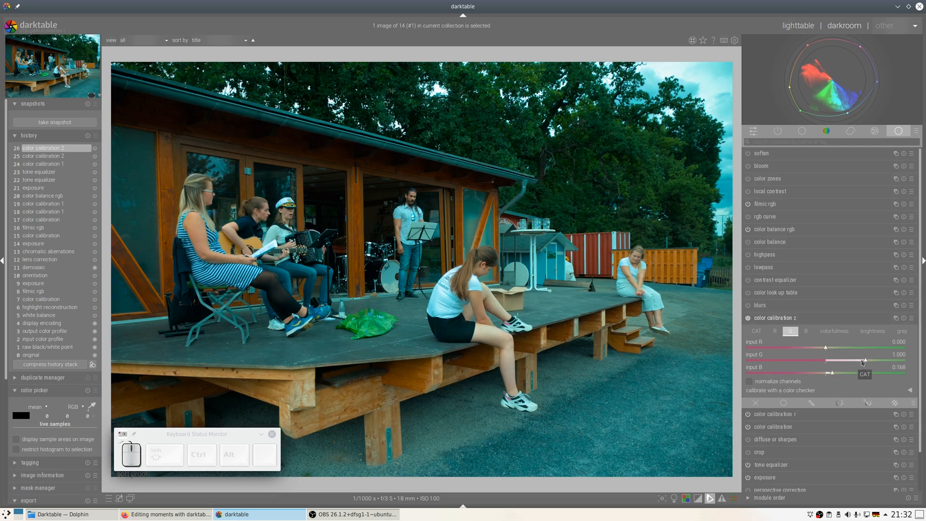
pyautogui.click(859, 361)
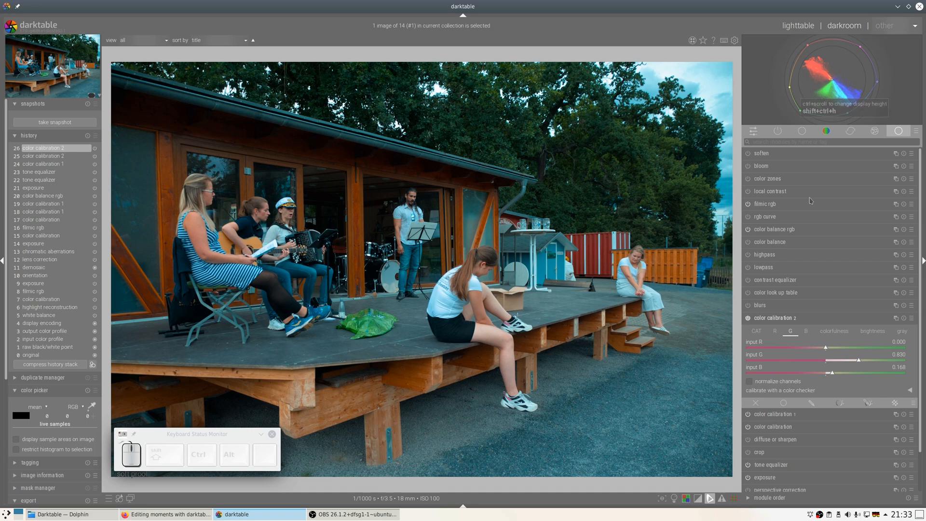
pyautogui.click(793, 319)
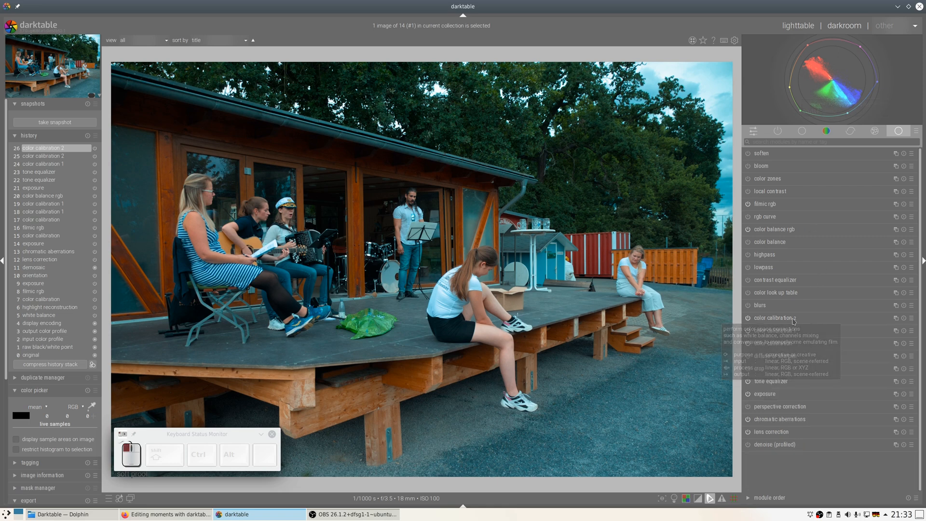
# Duplicate the graded terrace photo in the lighttable, open the duplicate in the darkroom and reset color calibration 2.
pyautogui.click(798, 26)
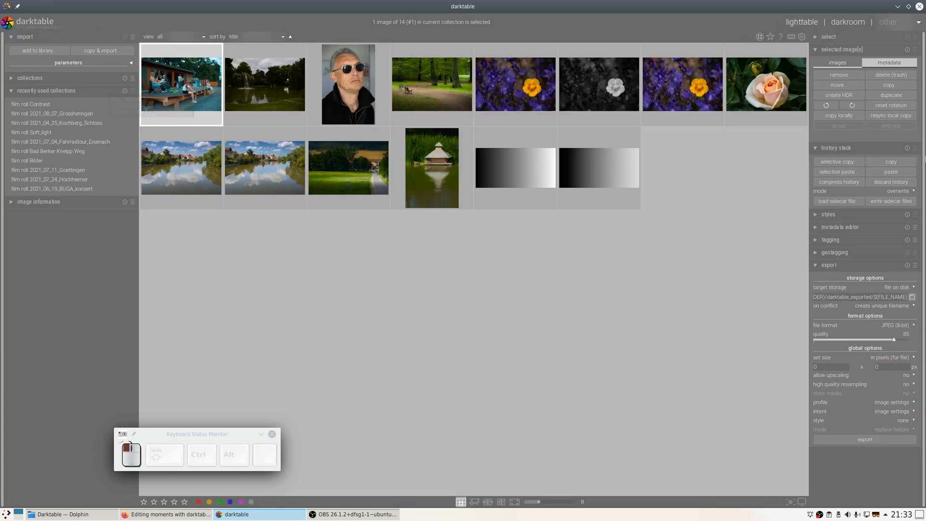
pyautogui.click(891, 96)
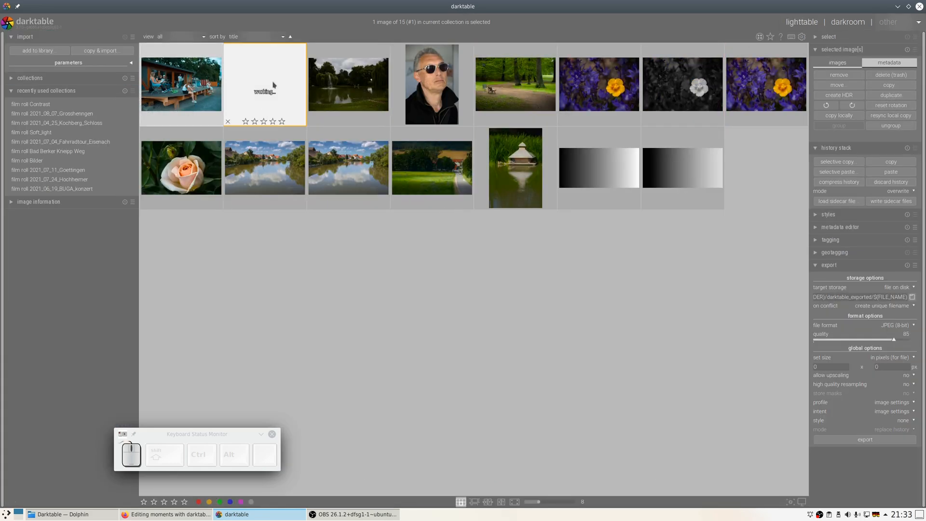
pyautogui.press('d')
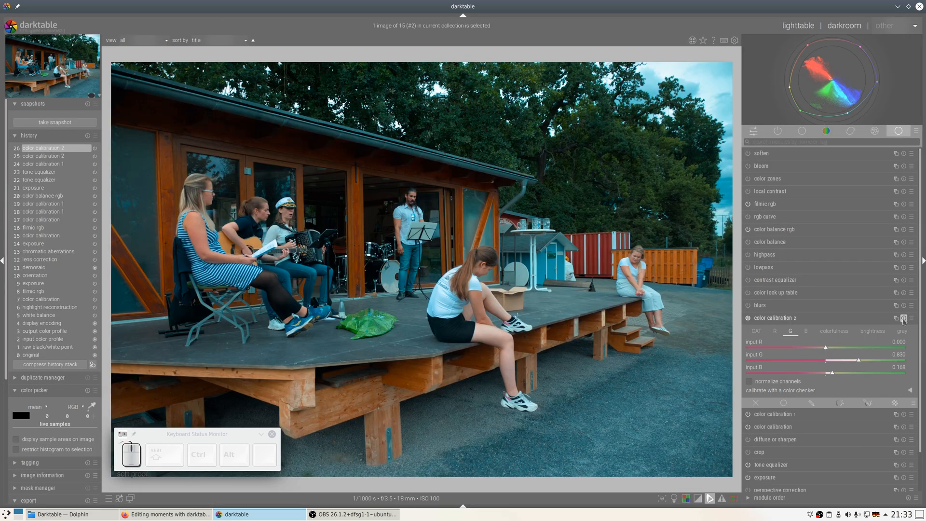
pyautogui.click(903, 319)
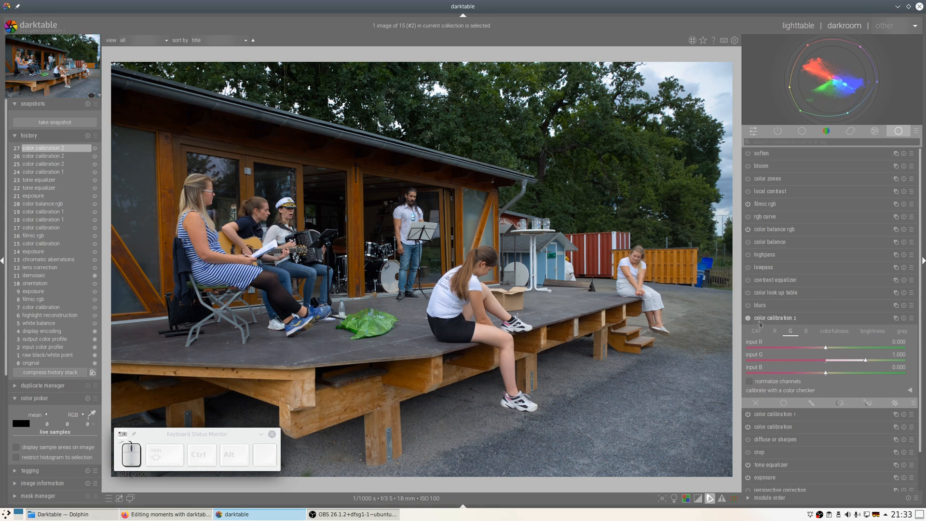
# In the R channel of the duplicate's color calibration 2, set input R to 0.494 and input G to 0.476.
pyautogui.click(774, 331)
pyautogui.click(845, 348)
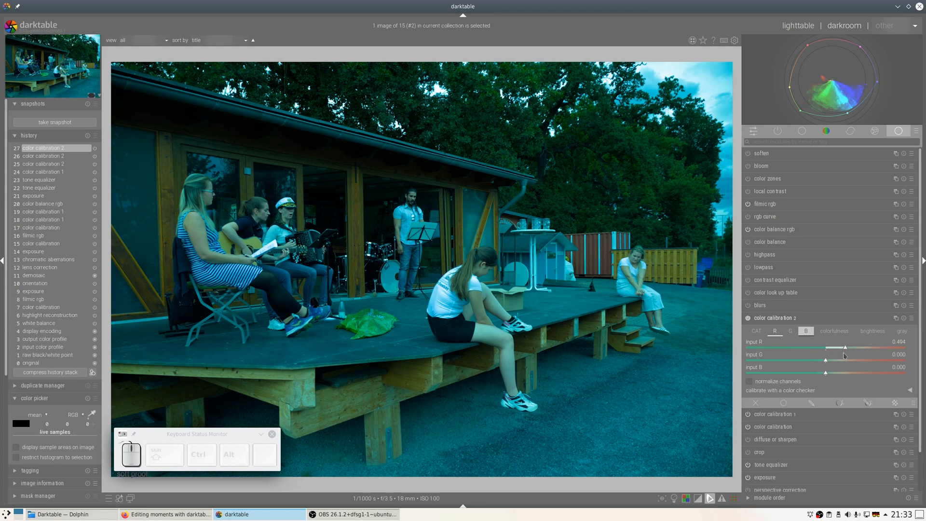
pyautogui.click(845, 360)
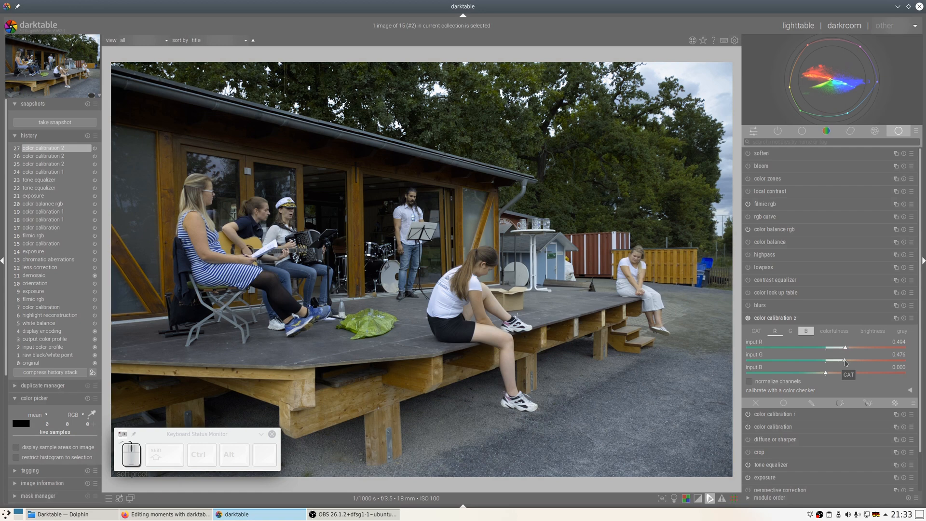
# In the G channel of the duplicate's color calibration 2, set input B to 0.367 and input G to 0.612.
pyautogui.click(791, 332)
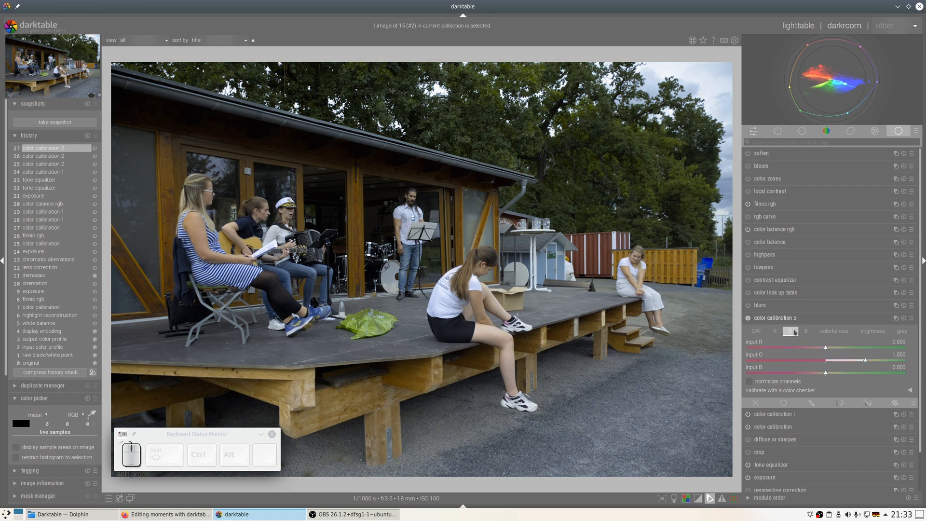
pyautogui.click(839, 373)
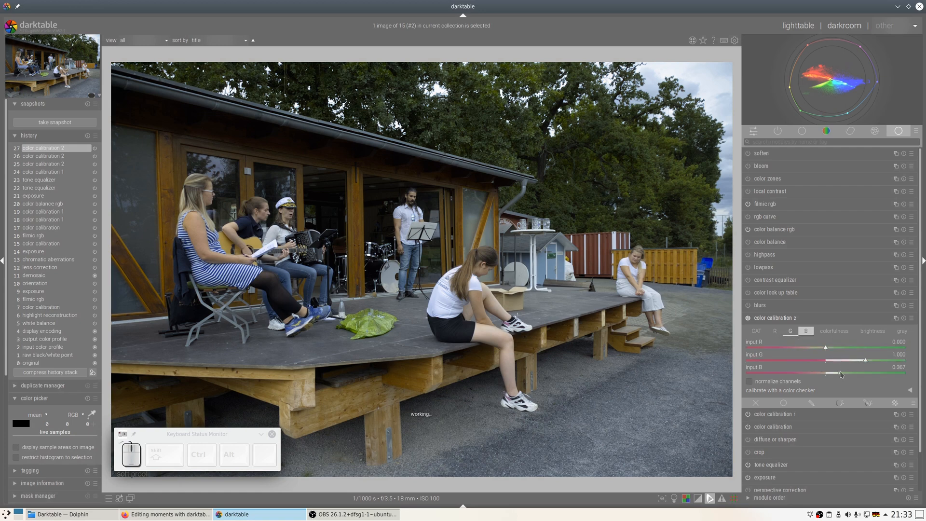
pyautogui.click(856, 362)
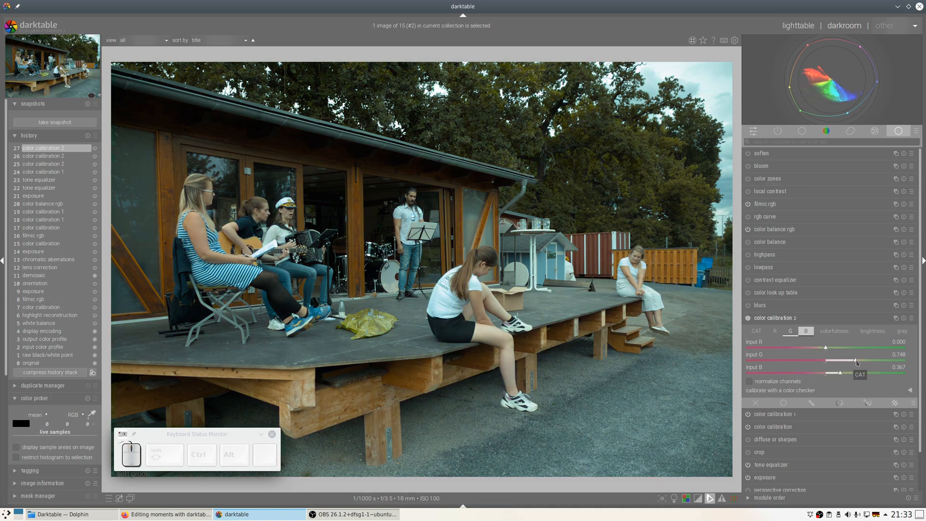
pyautogui.moveTo(855, 363); pyautogui.dragTo(851, 362)
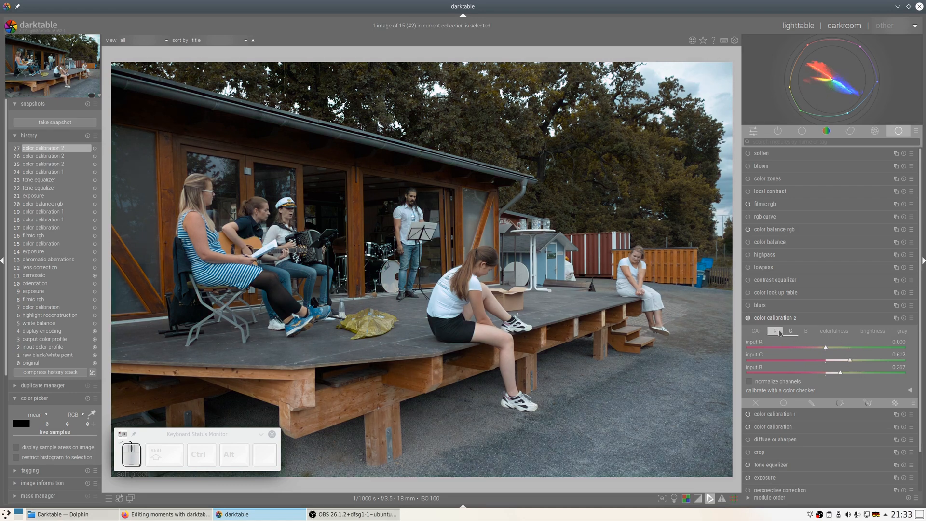
# In the B channel of color calibration 2, set input R to -0.150 and input B to 1.202, and collapse the module.
pyautogui.click(804, 331)
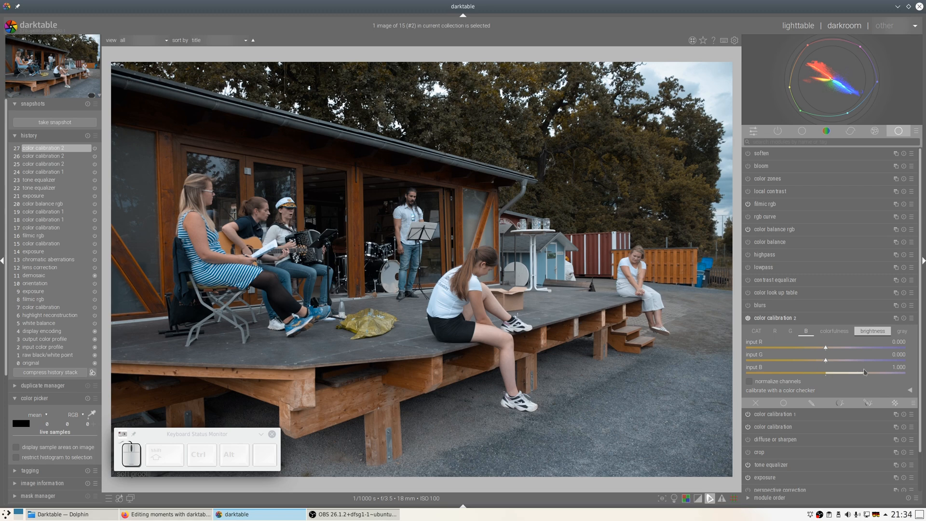
pyautogui.click(820, 348)
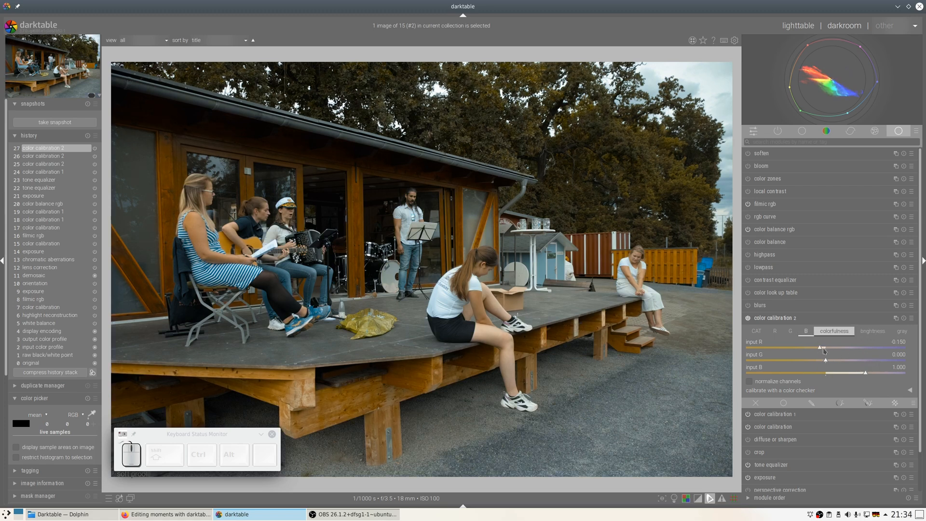
pyautogui.click(875, 373)
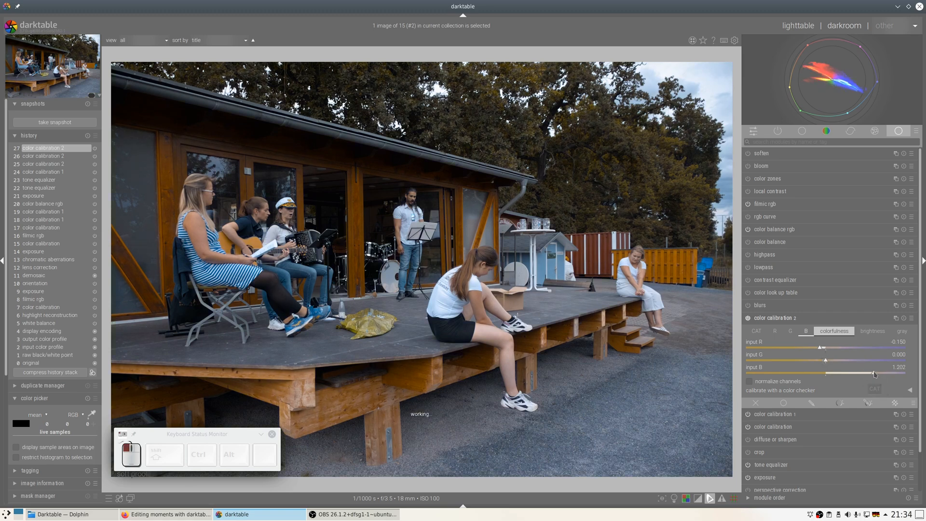
pyautogui.click(874, 373)
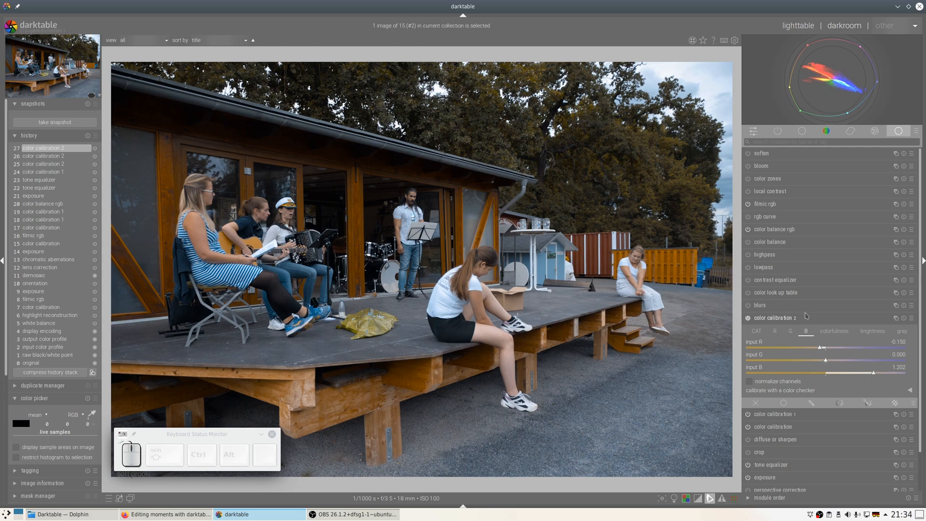
pyautogui.moveTo(794, 67)
pyautogui.click(787, 319)
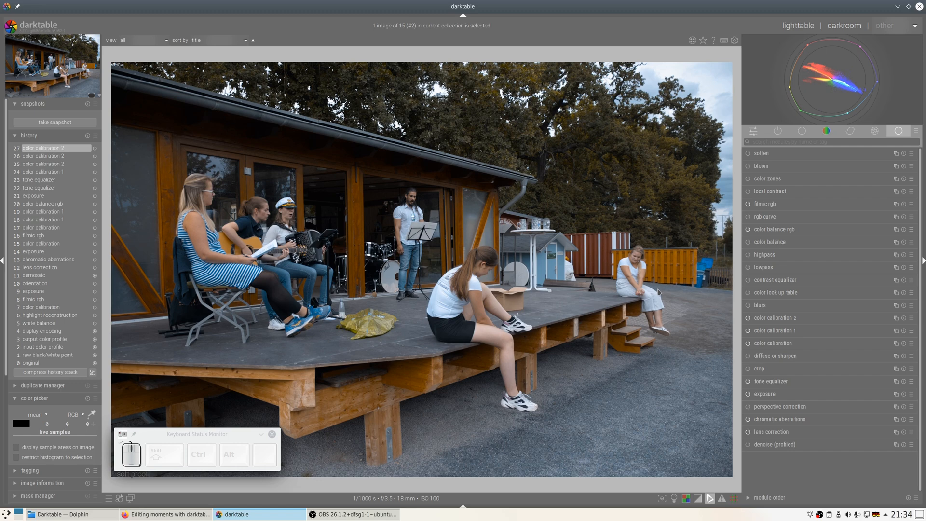
pyautogui.click(779, 321)
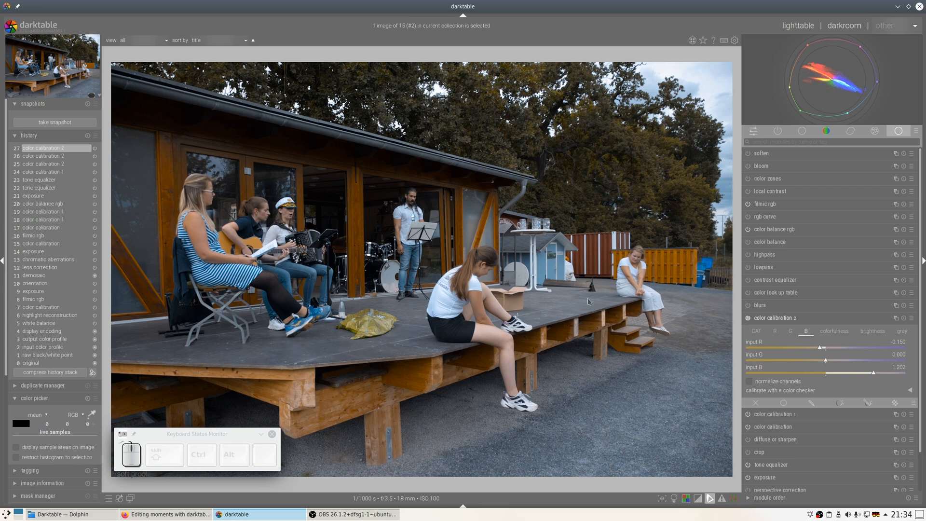
pyautogui.click(776, 322)
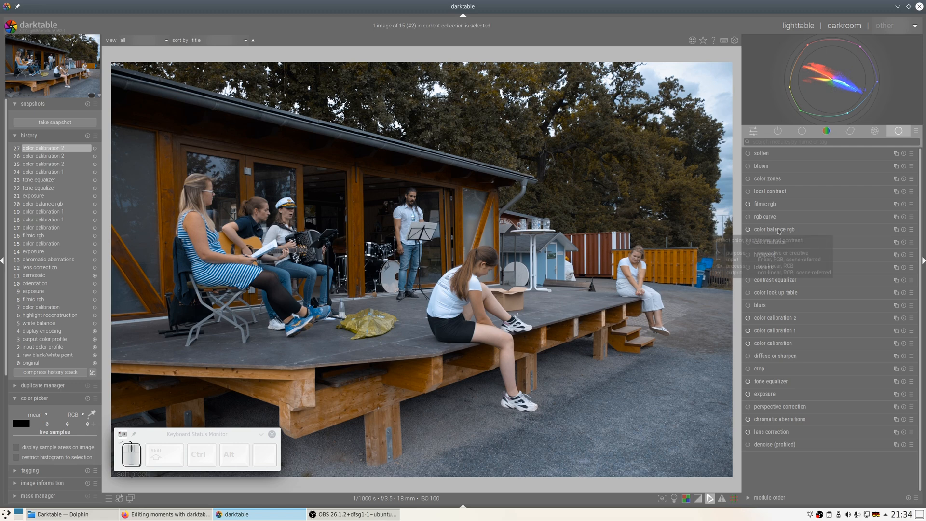
# Add a new instance of color balance rgb and show its 4 ways settings.
pyautogui.click(895, 230)
pyautogui.click(843, 237)
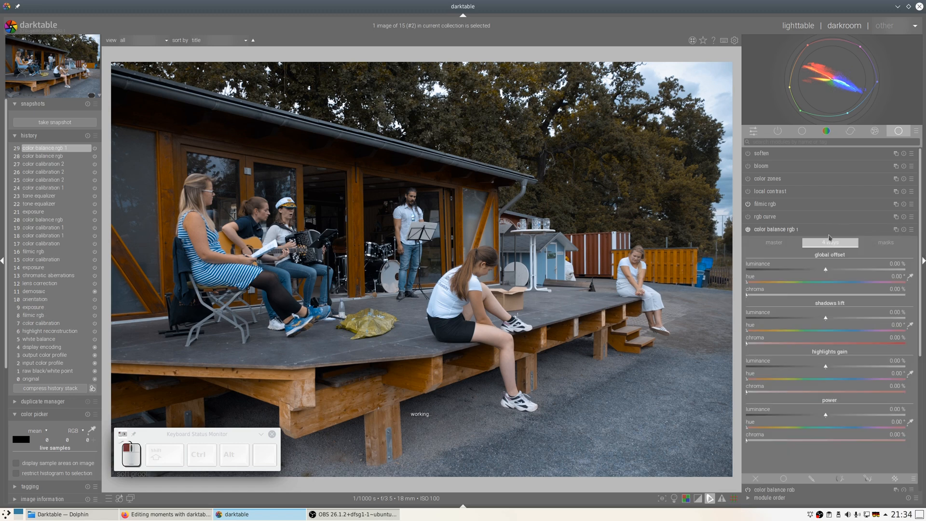
pyautogui.click(860, 245)
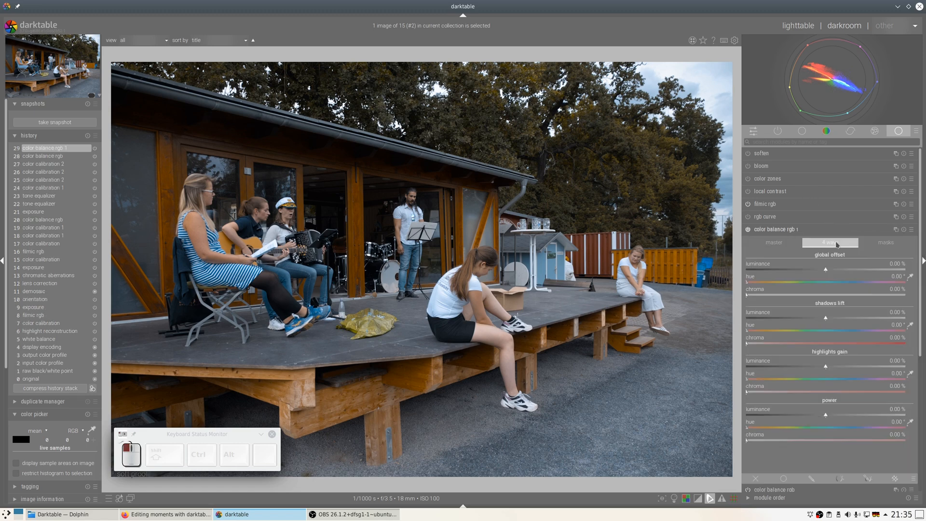